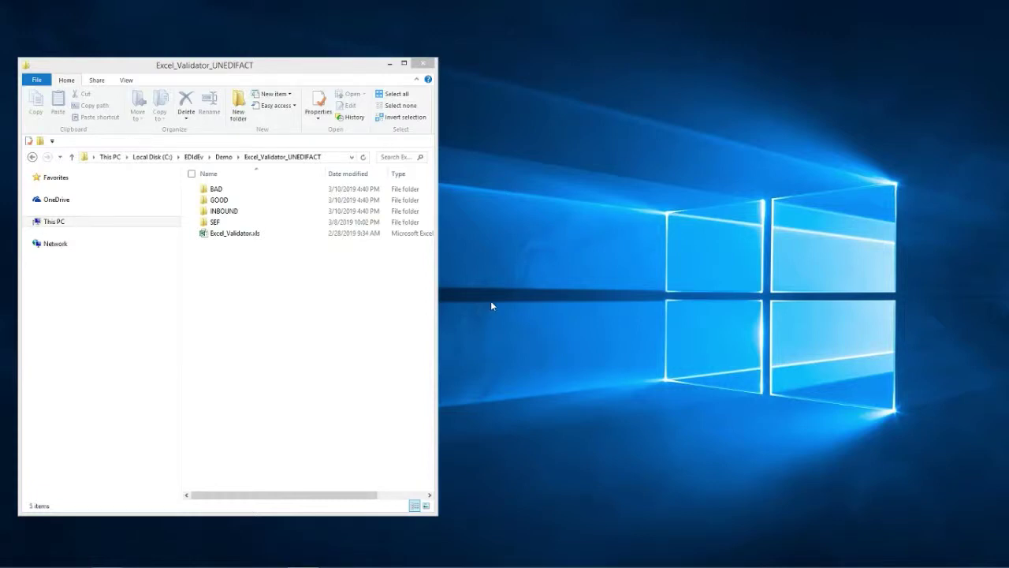
Step: Open the INBOUND folder and inspect its CODECO, IFTMIN and IFTSTA D99B .edi files
click(252, 255)
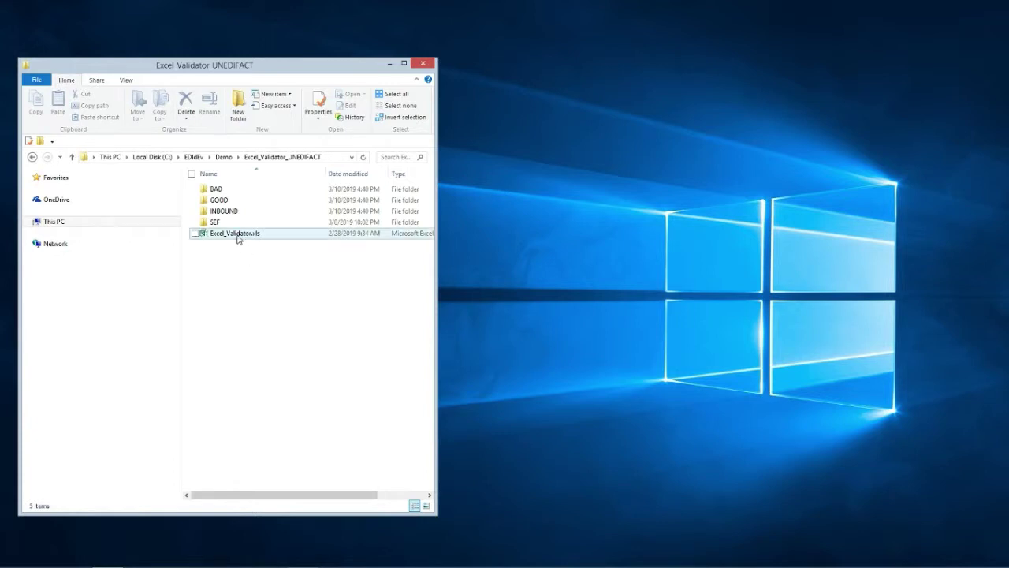
click(237, 235)
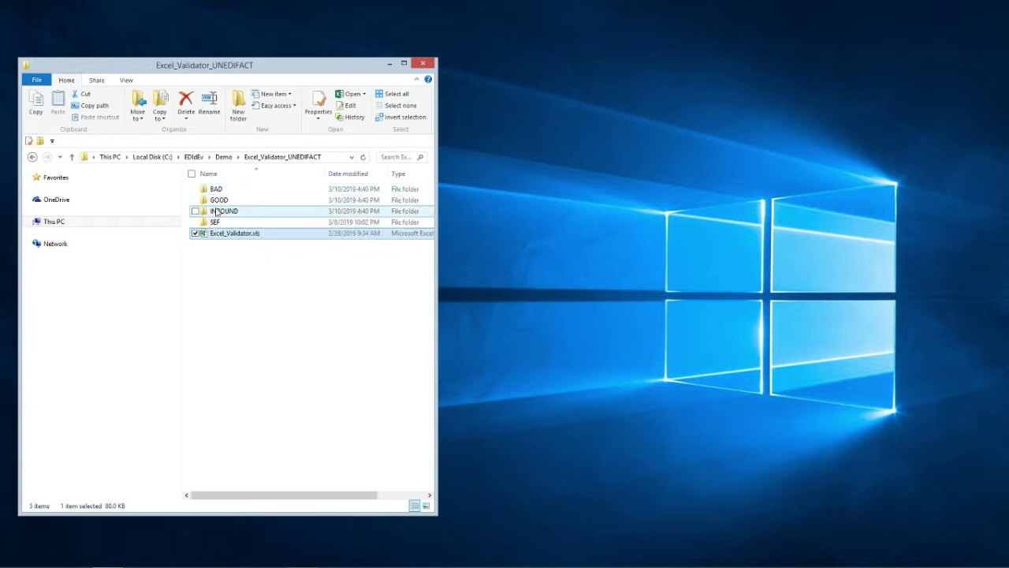
double_click(219, 212)
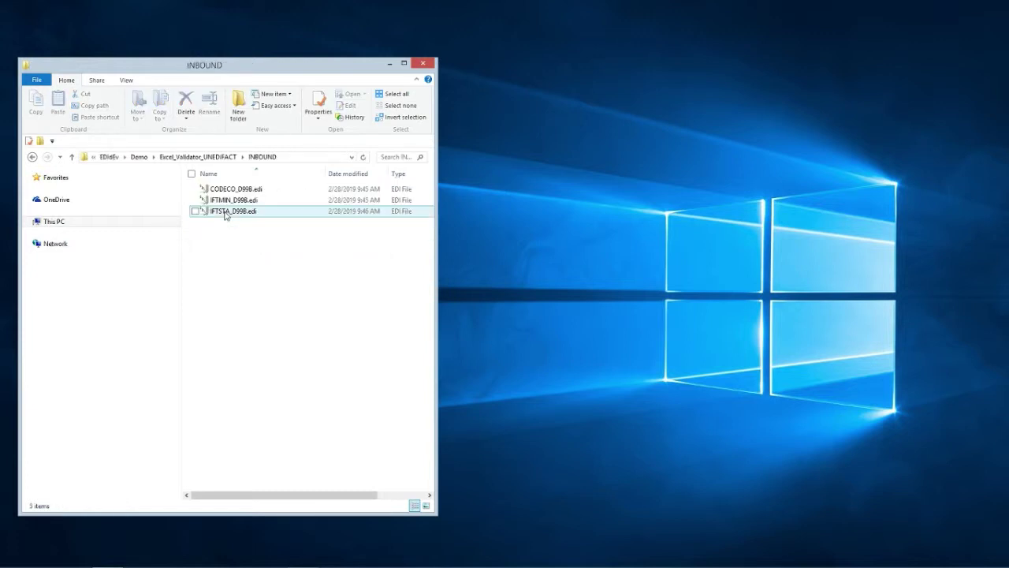
click(237, 190)
click(235, 200)
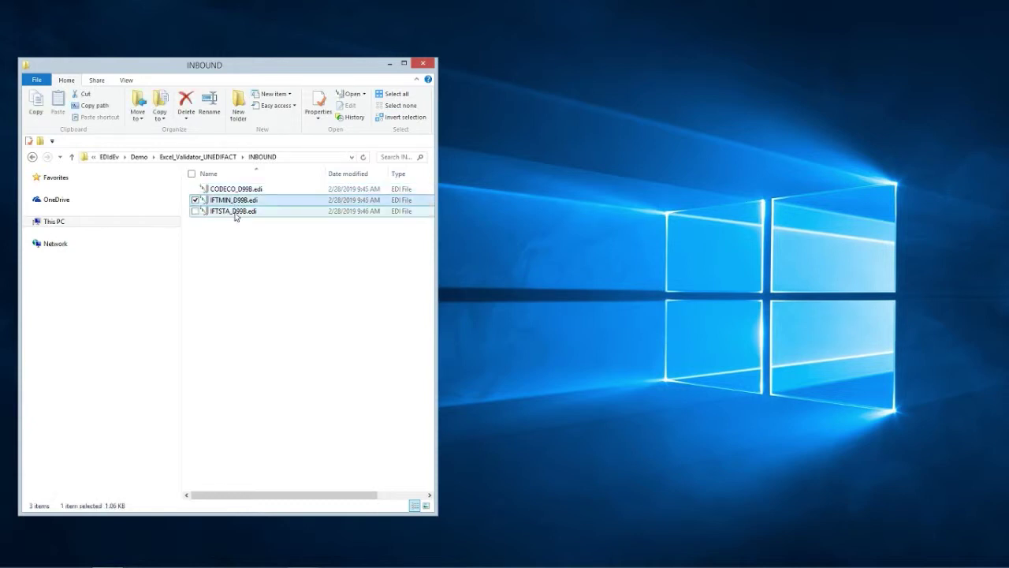
click(235, 213)
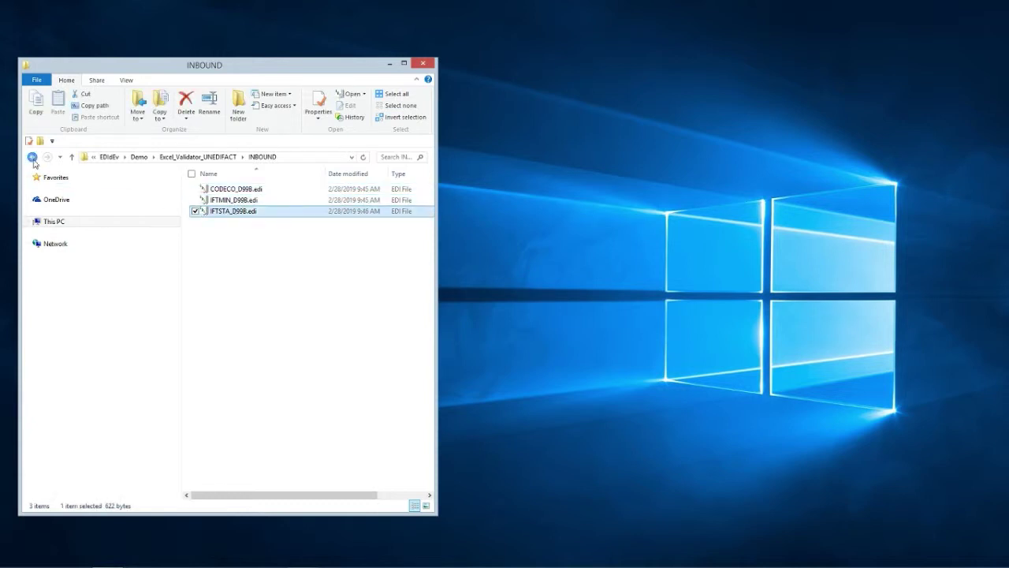
Step: Back in the validator folder, look over the GOOD, BAD and SEF folders
click(33, 157)
click(216, 200)
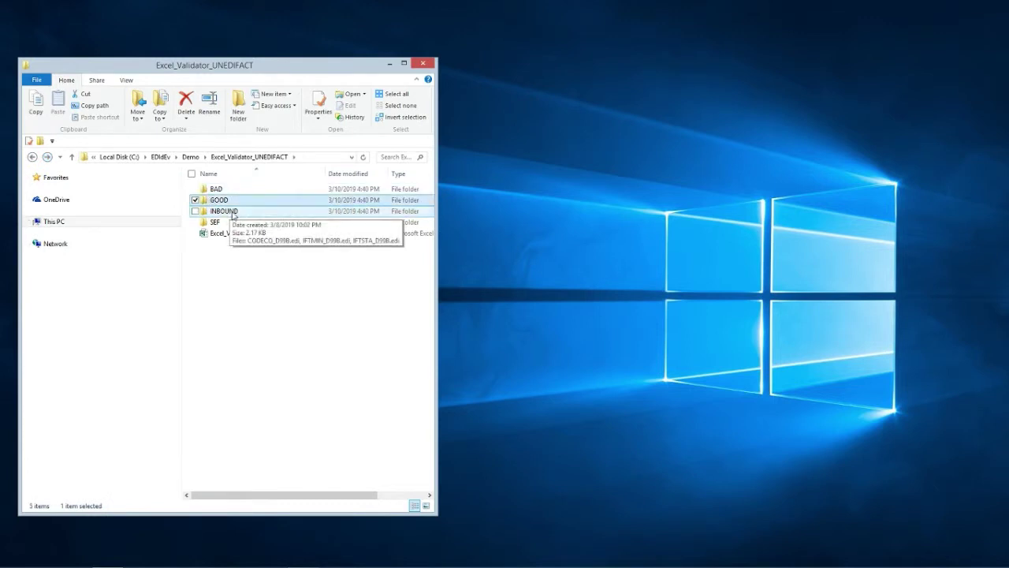
click(216, 190)
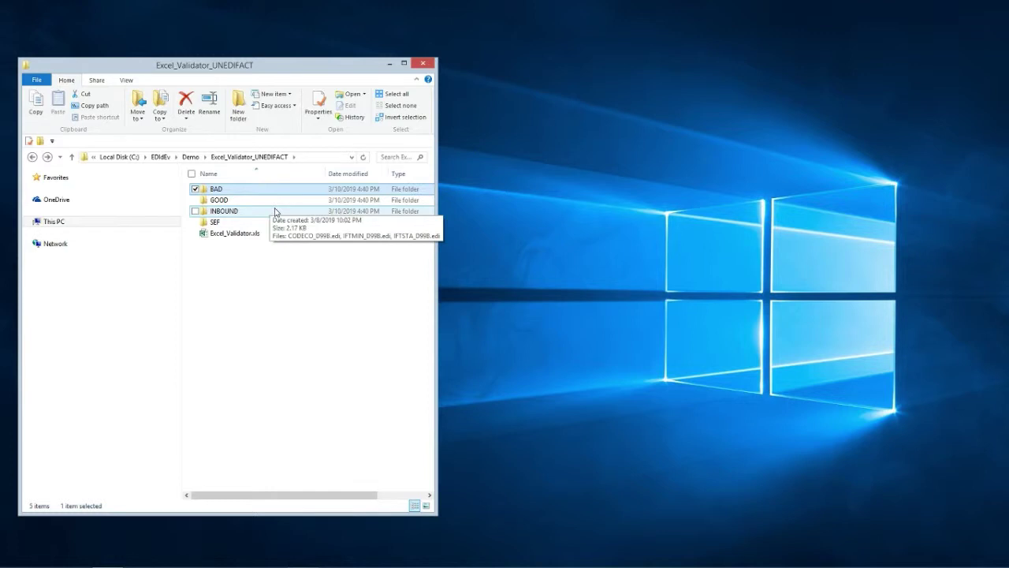
click(211, 226)
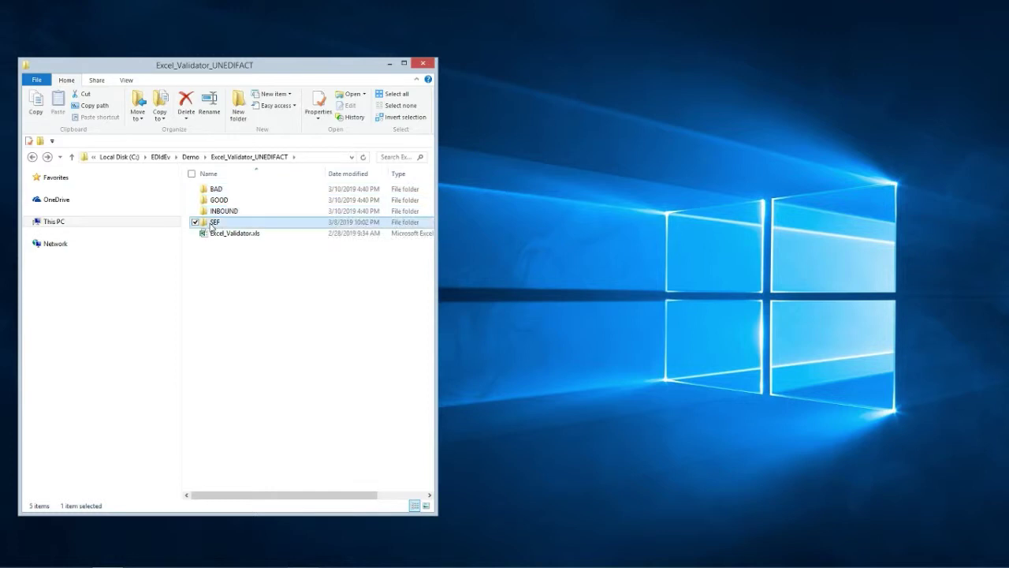
Step: Inspect the CODECO and IFTMIN .SEF files, then return and open Excel_Validator.xls
double_click(213, 223)
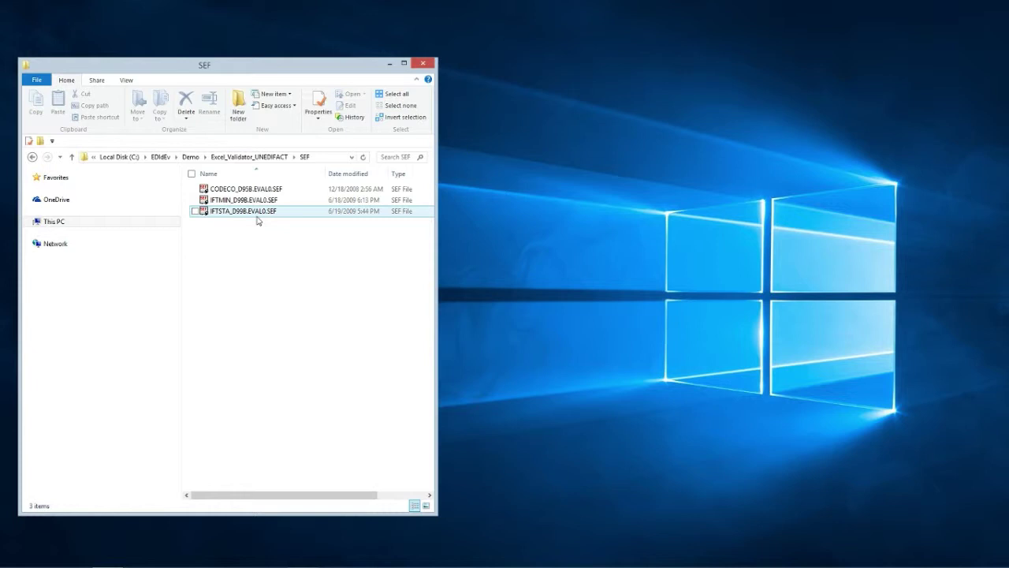
click(230, 190)
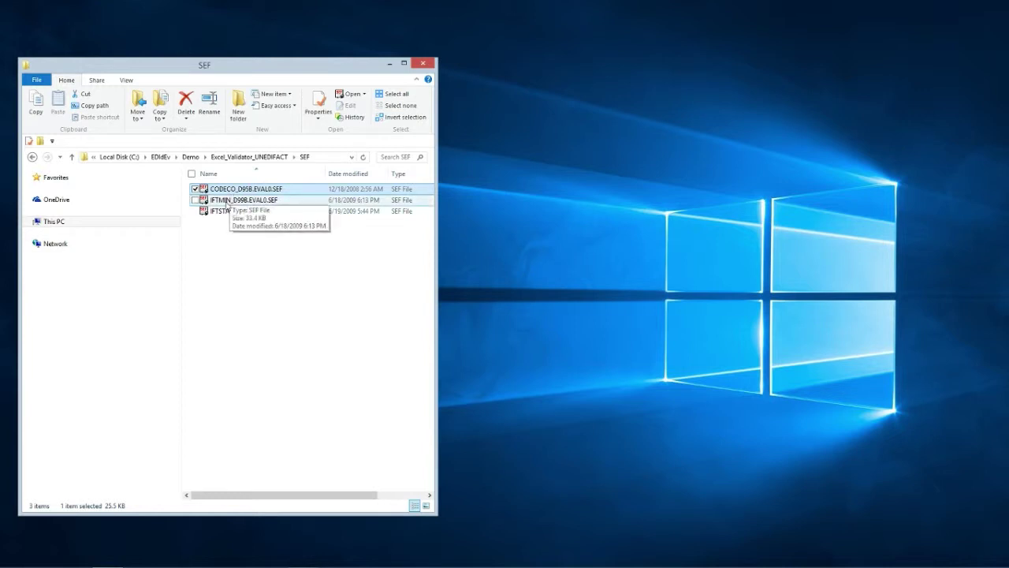
click(228, 202)
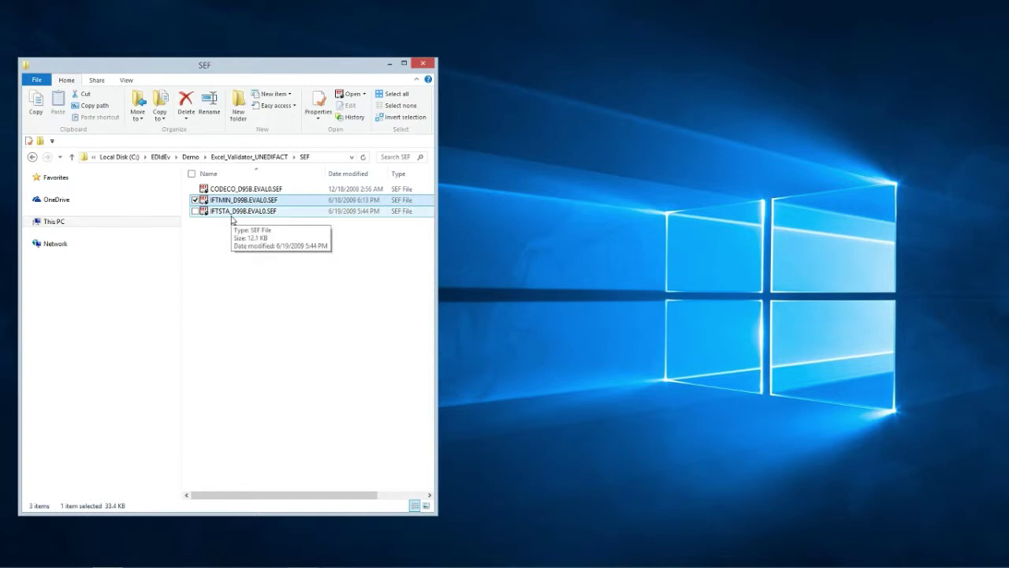
click(32, 156)
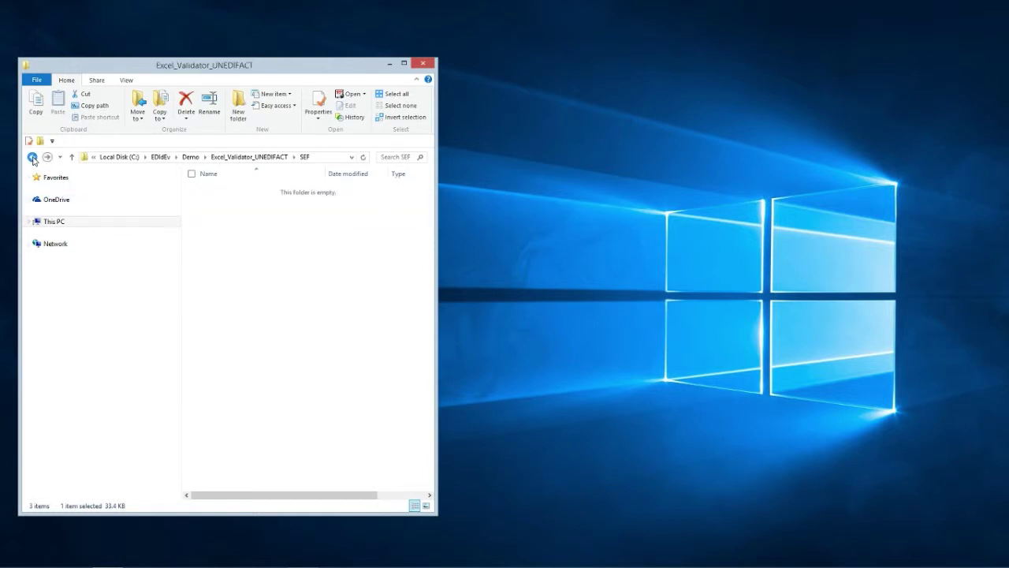
double_click(228, 233)
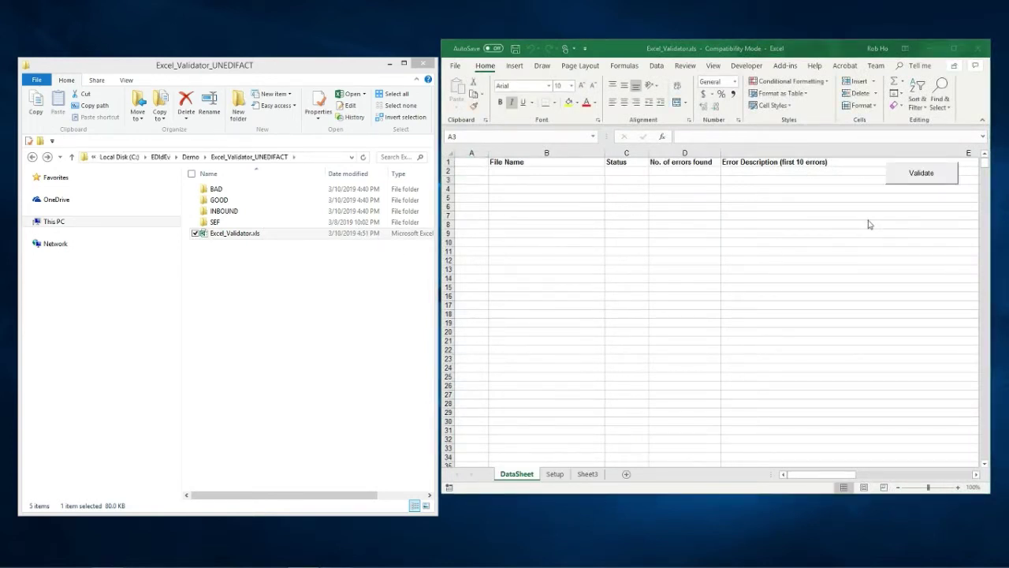
Step: Run the Validate button on the inbound EDI files and dismiss the Done message
click(901, 186)
click(903, 176)
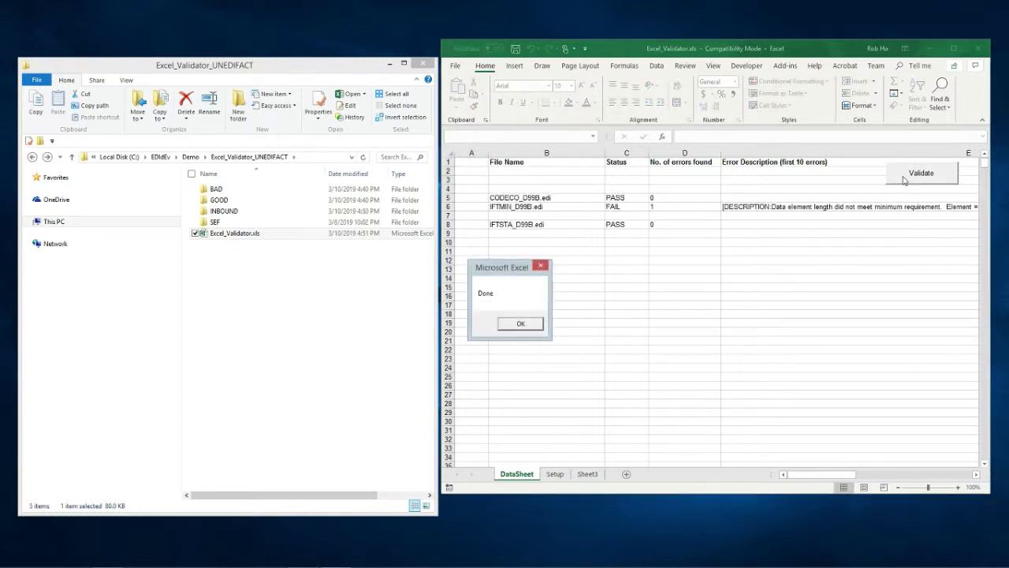
click(521, 324)
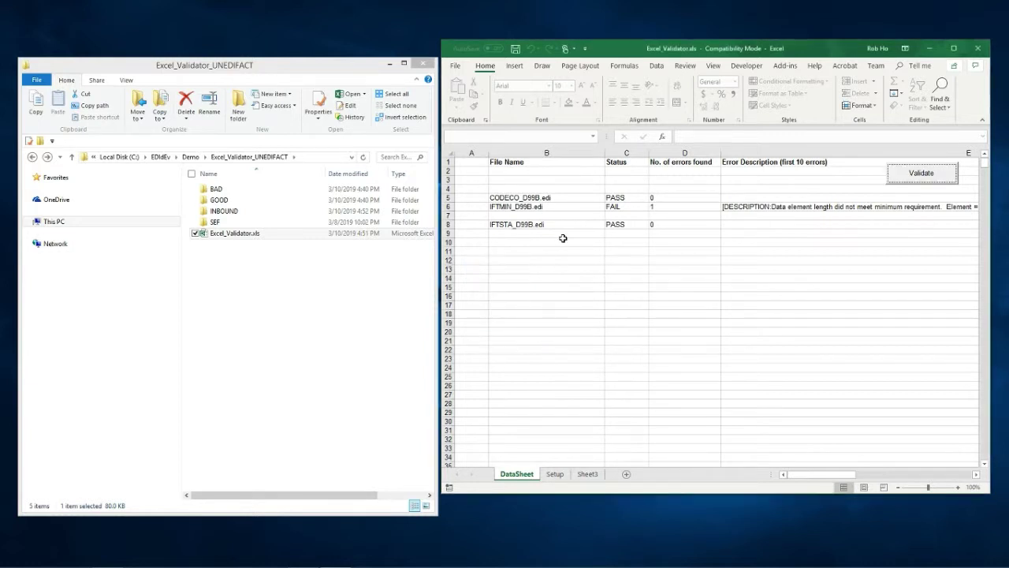
Step: Review results: CODECO and IFTSTA PASS with 0 errors, IFTMIN FAIL with one length error
click(549, 198)
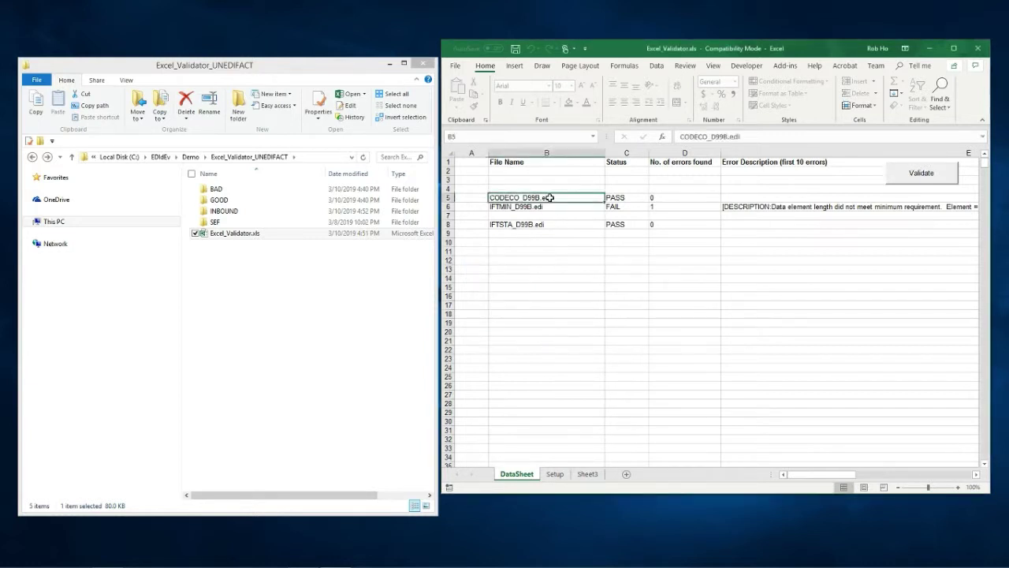
click(616, 198)
click(658, 199)
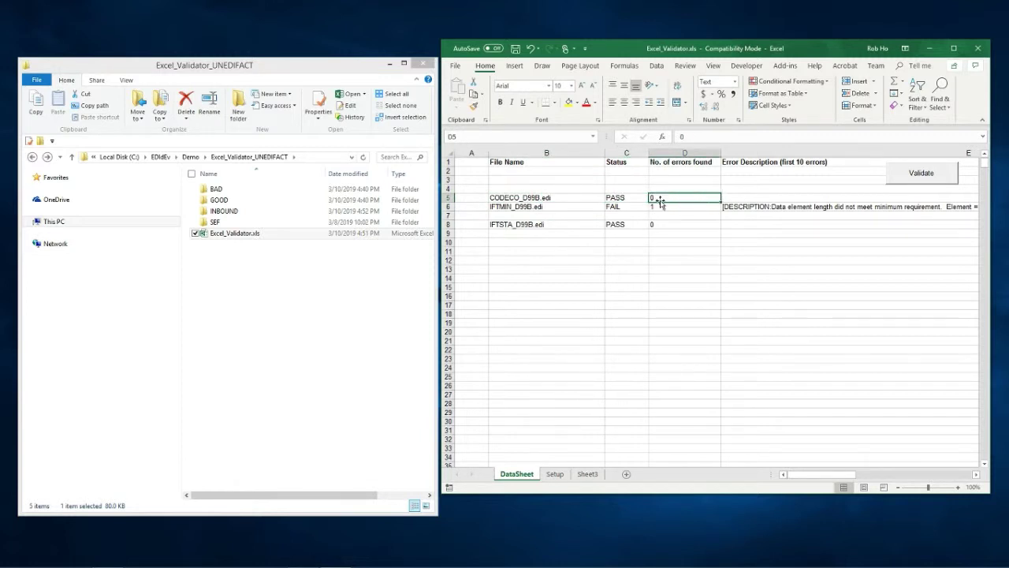
click(542, 206)
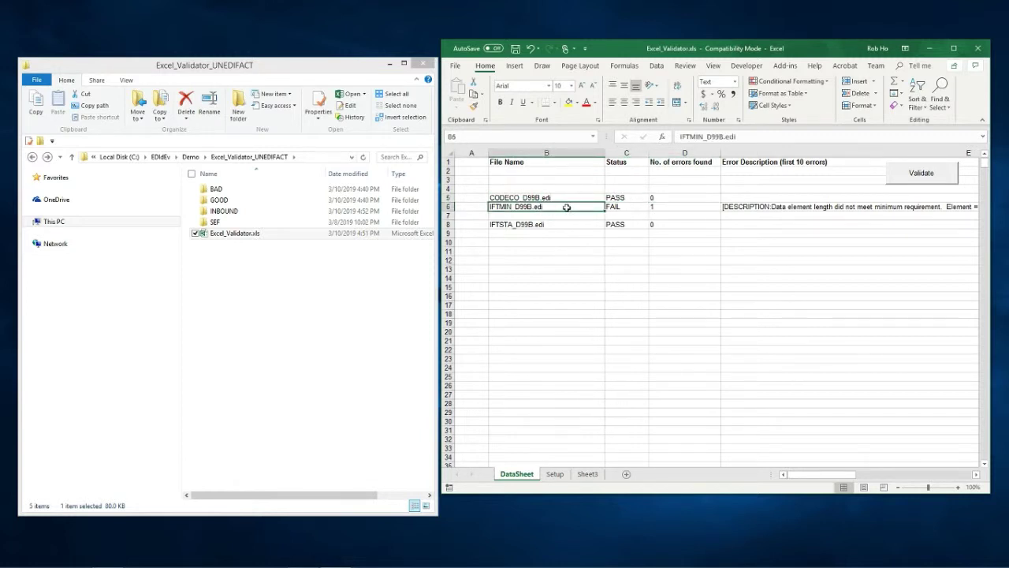
click(621, 207)
click(676, 207)
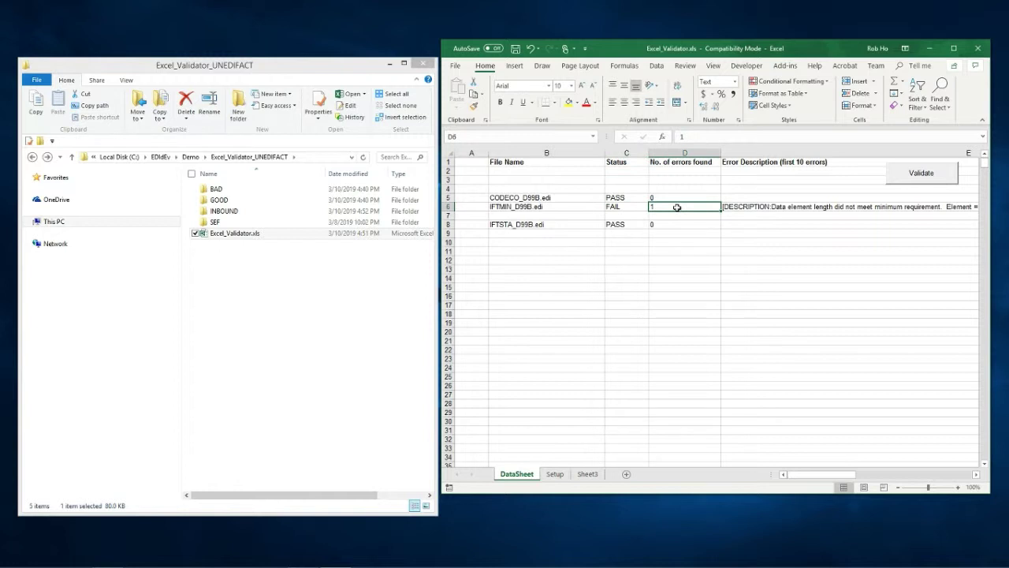
click(772, 208)
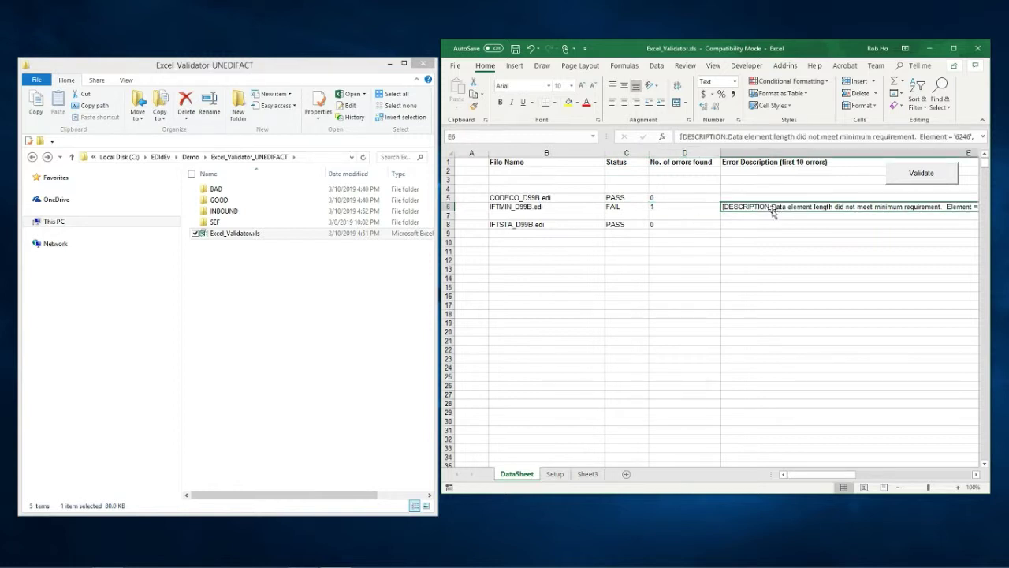
click(554, 226)
click(619, 228)
click(676, 227)
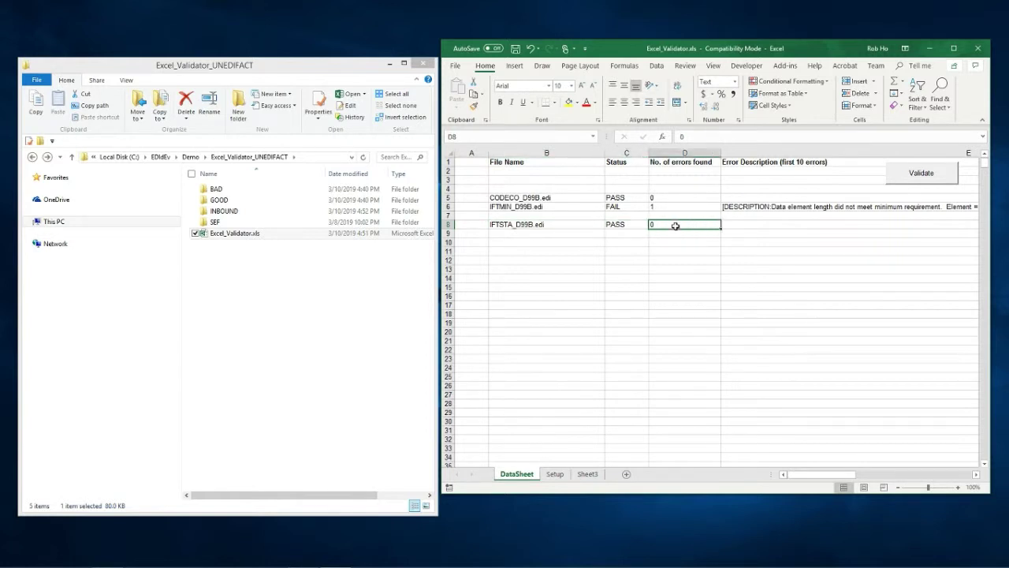
Step: Confirm INBOUND is empty and BAD holds IFTMIN_D99B.edi, matching its FAIL row
double_click(234, 214)
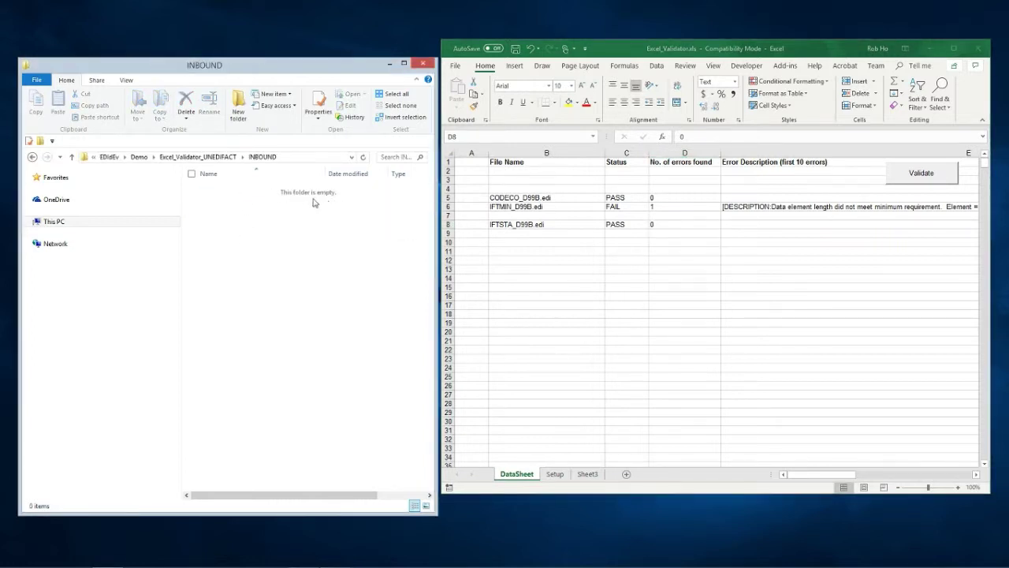
click(32, 156)
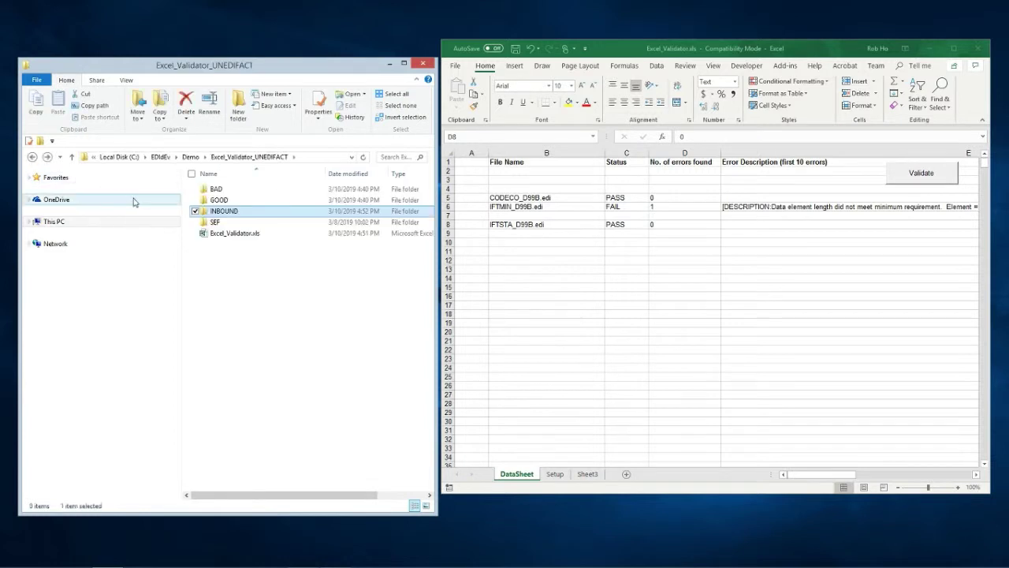
click(217, 190)
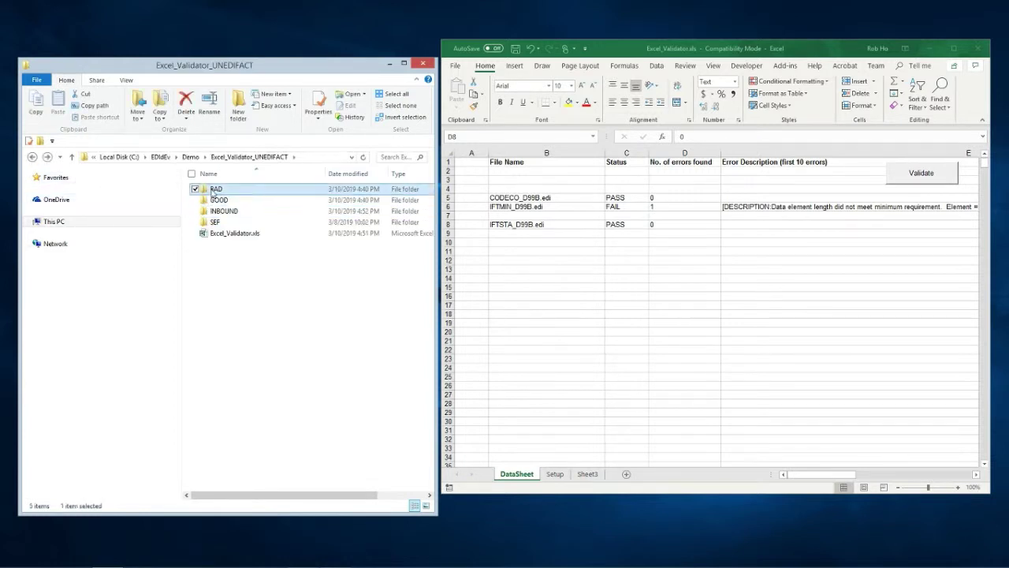
double_click(220, 193)
click(254, 193)
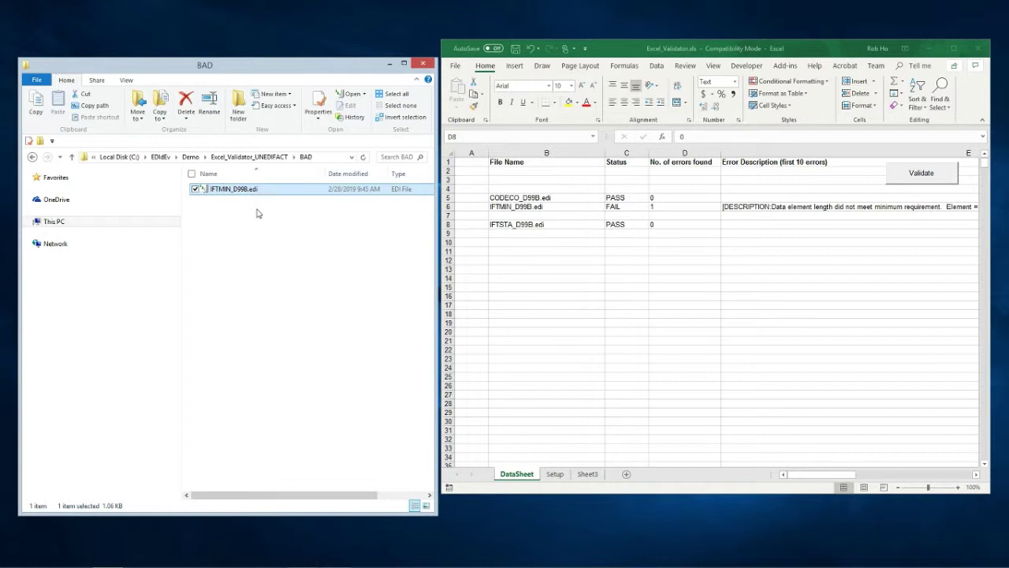
click(529, 209)
drag(529, 209, 611, 207)
click(613, 207)
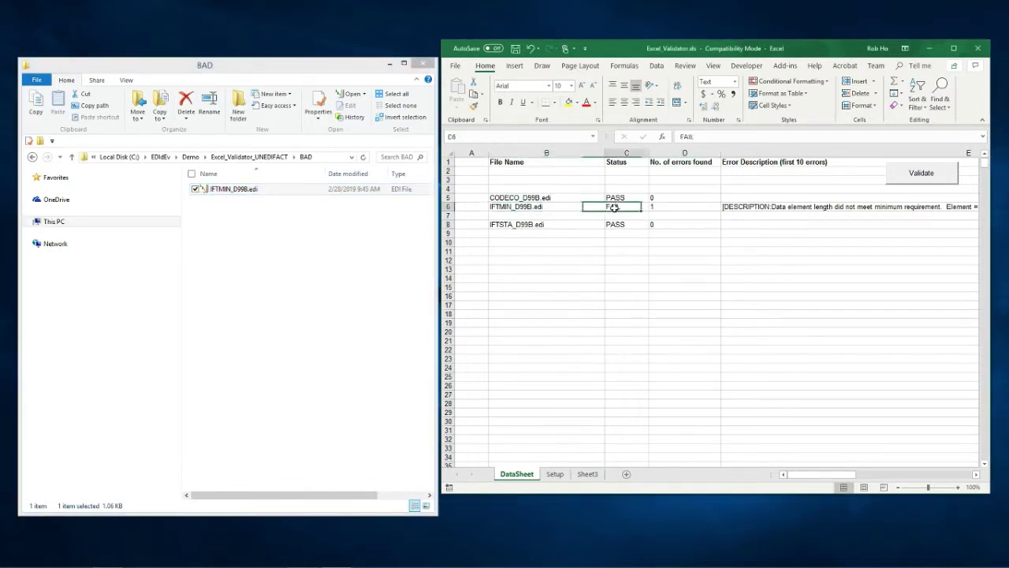
Step: Check GOOD holds CODECO_D99B.edi and IFTSTA_D99B.edi, matching their PASS rows 5 and 8
click(34, 157)
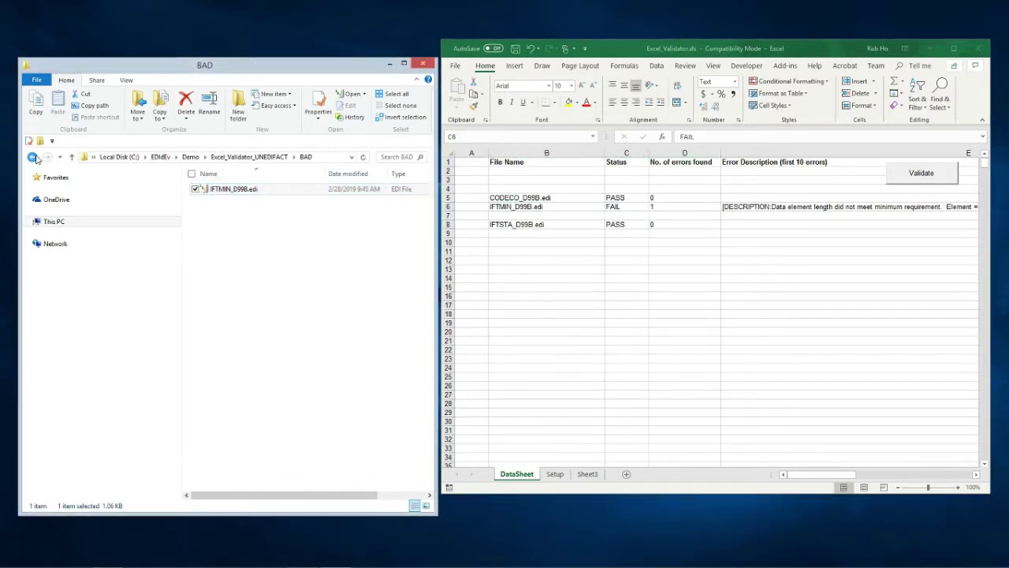
click(33, 156)
double_click(199, 200)
click(253, 200)
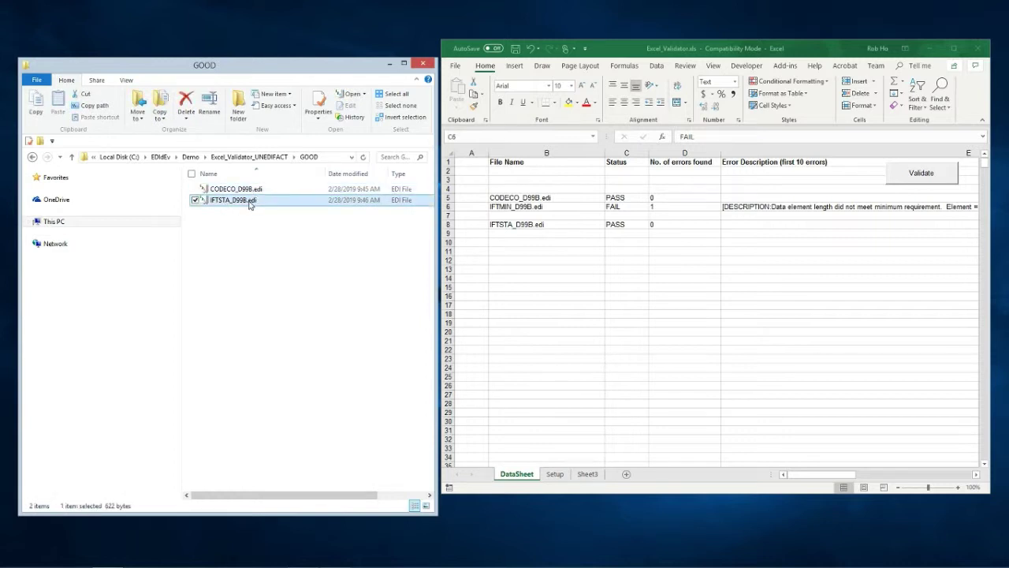
click(530, 197)
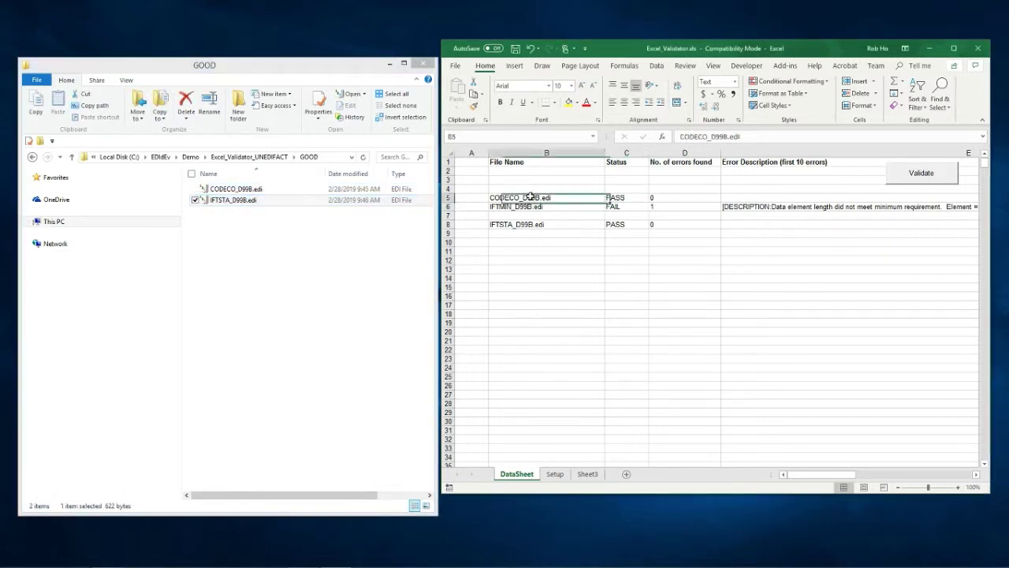
click(615, 198)
click(553, 226)
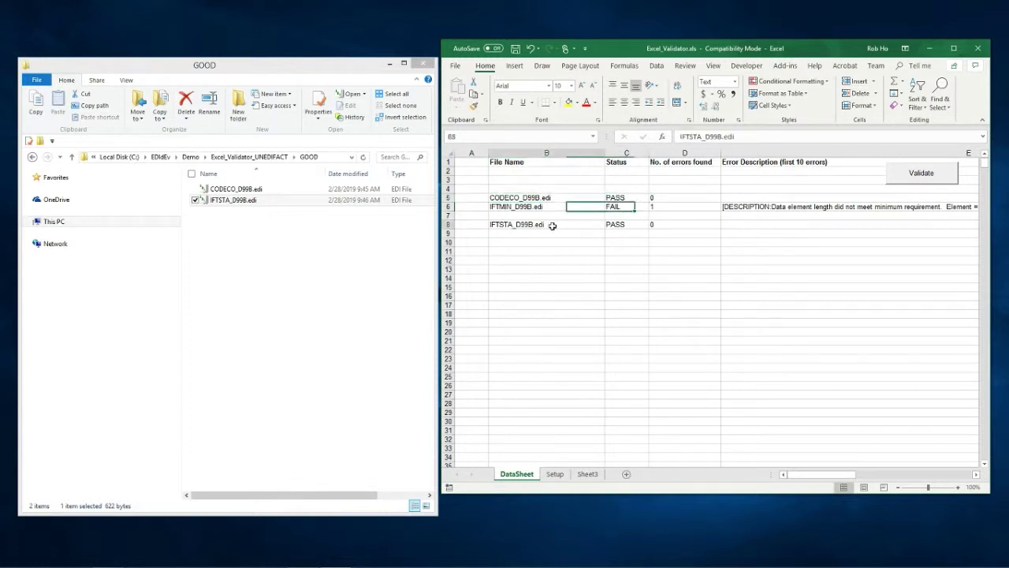
click(606, 225)
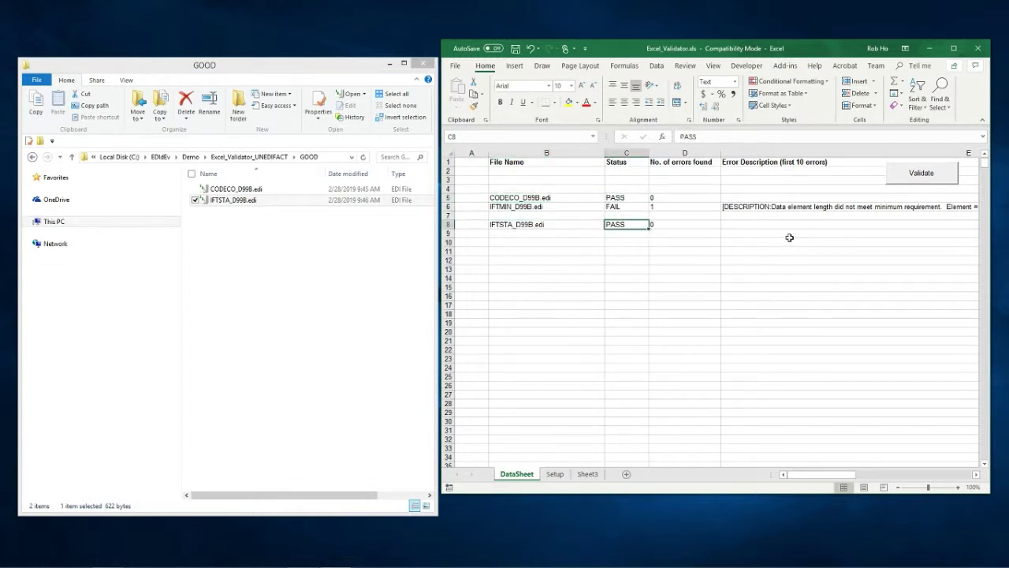
Step: Turn on Design Mode from the Developer tab's Controls group
click(747, 67)
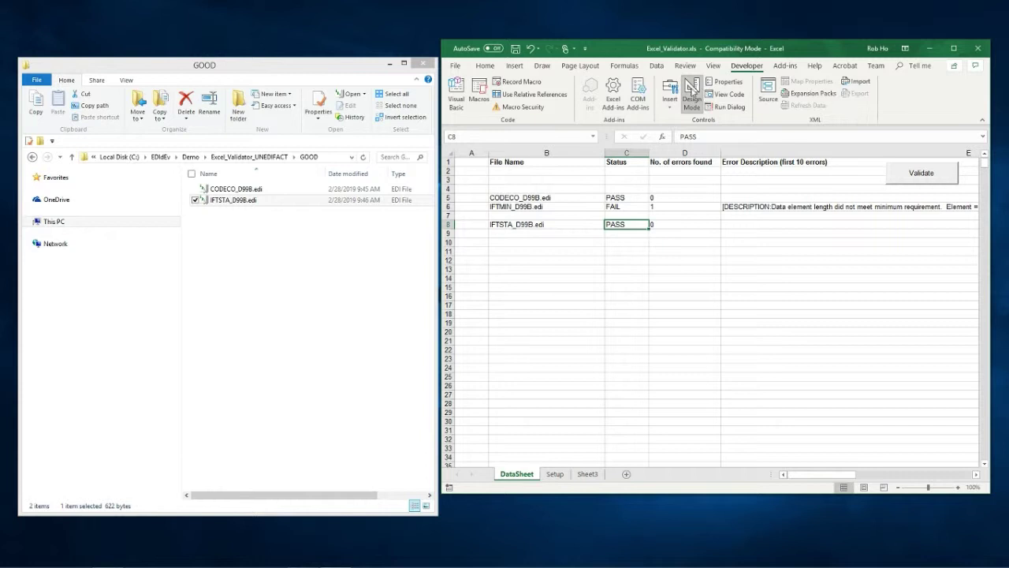
click(692, 88)
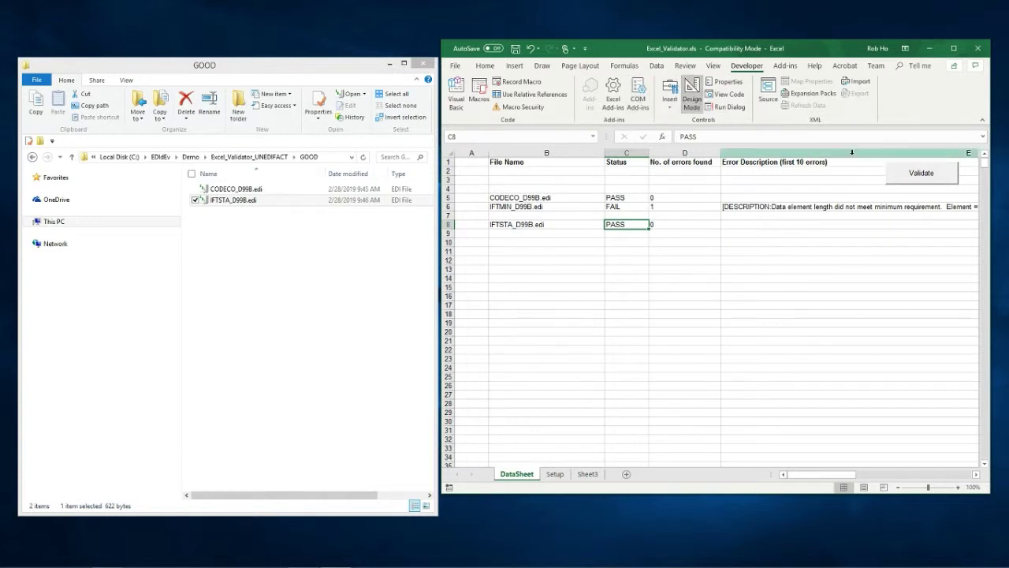
Step: Open the Validate button's CommandButton1_Click code and scroll through it
double_click(902, 177)
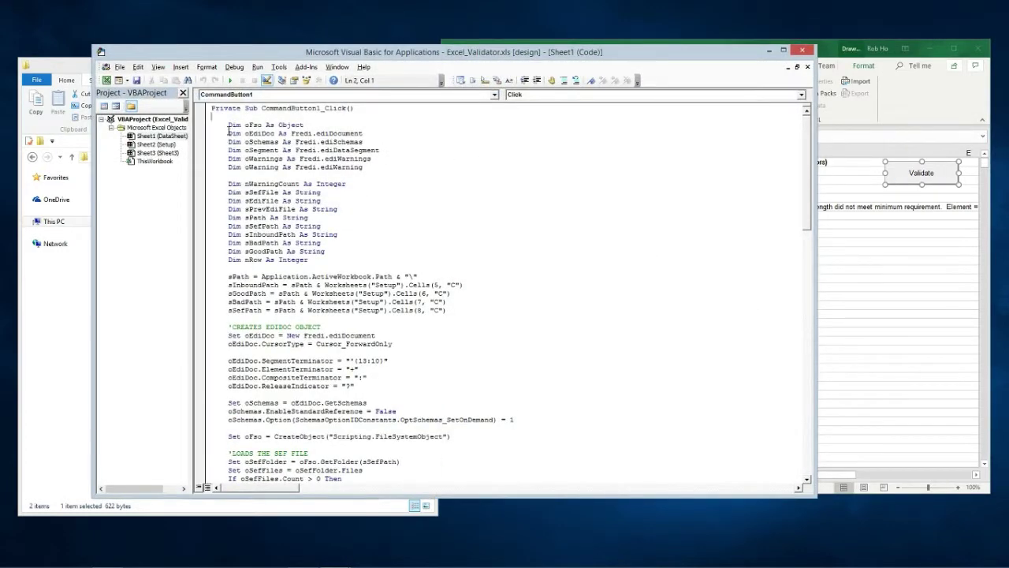
scroll(265, 134, down, 15)
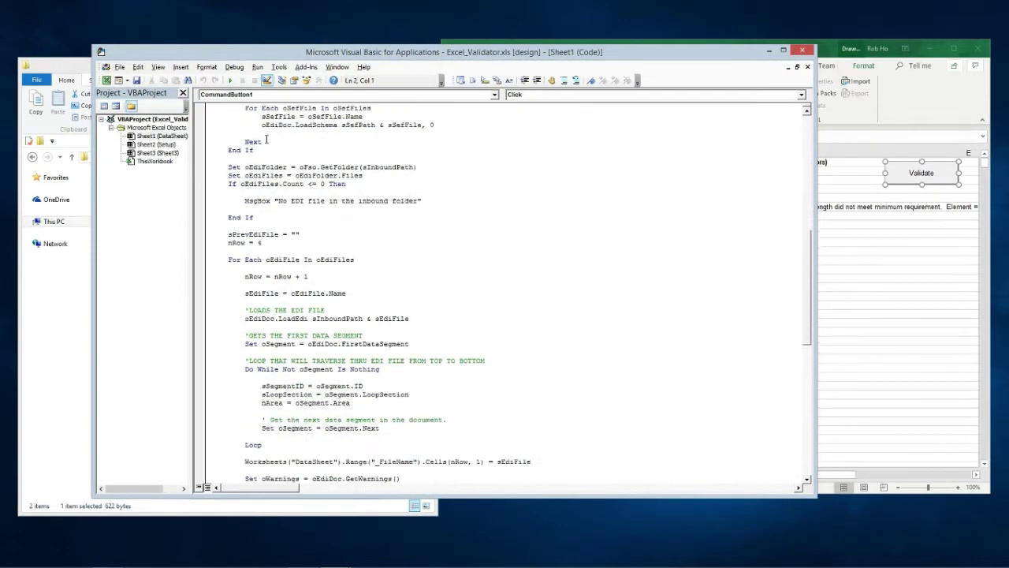
scroll(266, 140, down, 13)
scroll(267, 144, up, 14)
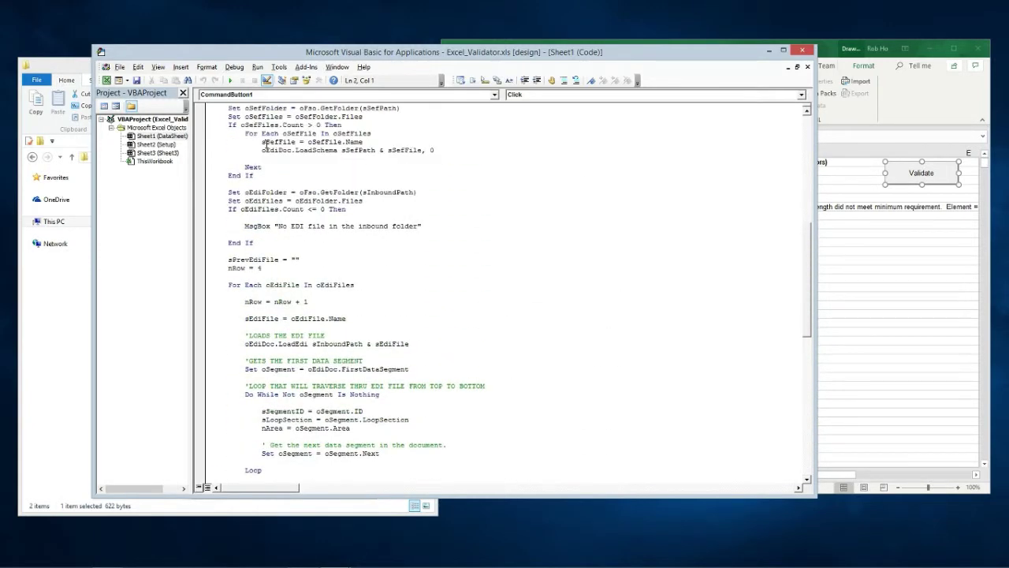
scroll(266, 145, up, 9)
scroll(267, 146, up, 5)
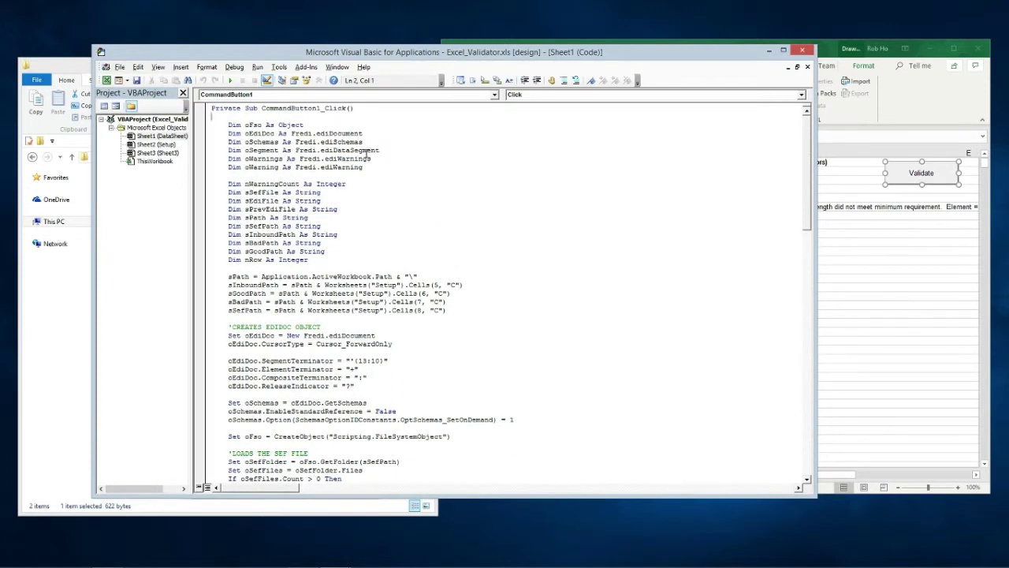
Step: Check Tools > References shows EDIdEv Framework EDI 5.6 enabled, then close it
click(280, 68)
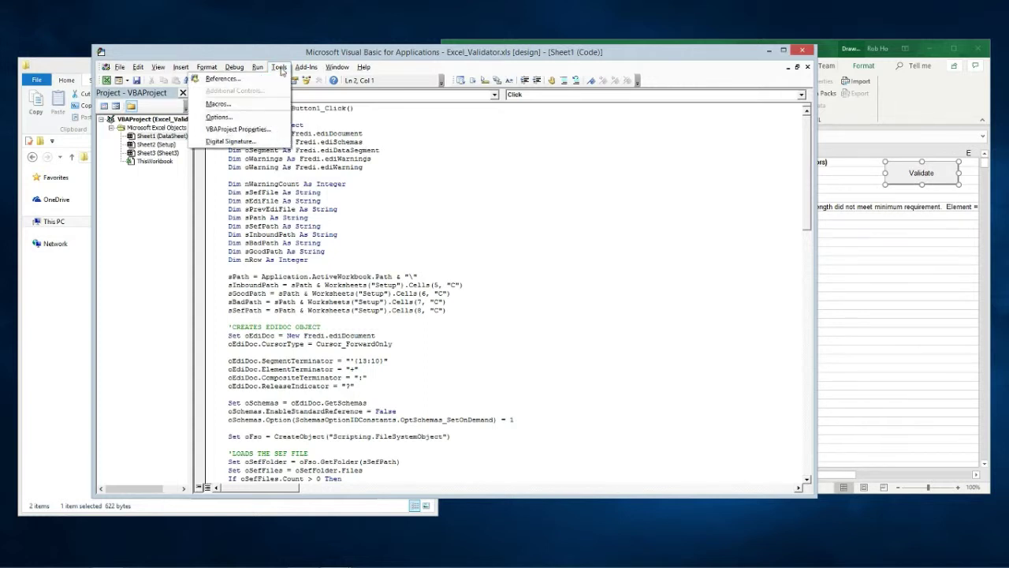
click(249, 79)
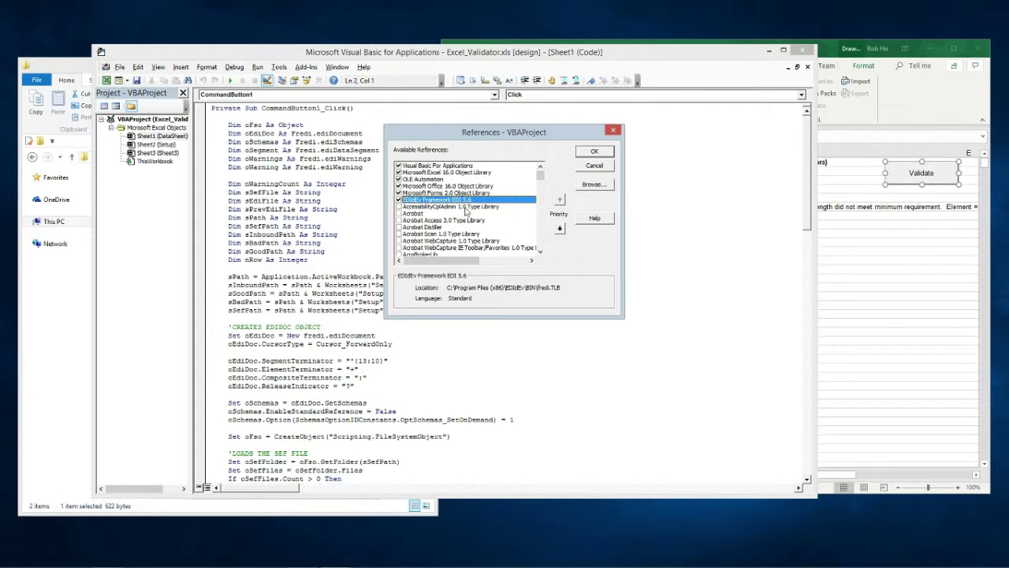
click(599, 152)
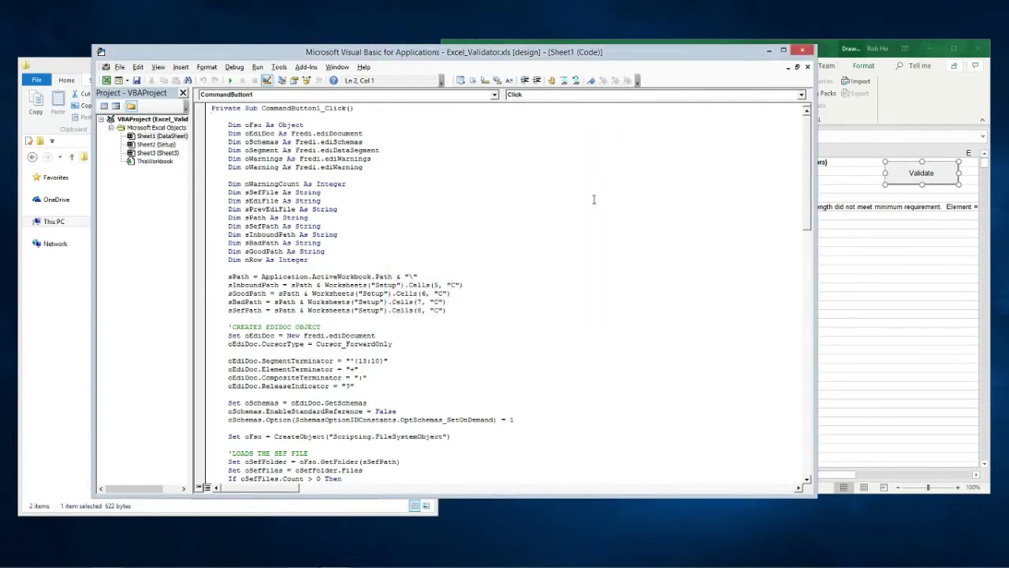
Step: Review the oEdiDoc declaration and creation, the SEF-loading block and the EDI file loop
double_click(260, 135)
double_click(261, 335)
scroll(488, 299, down, 5)
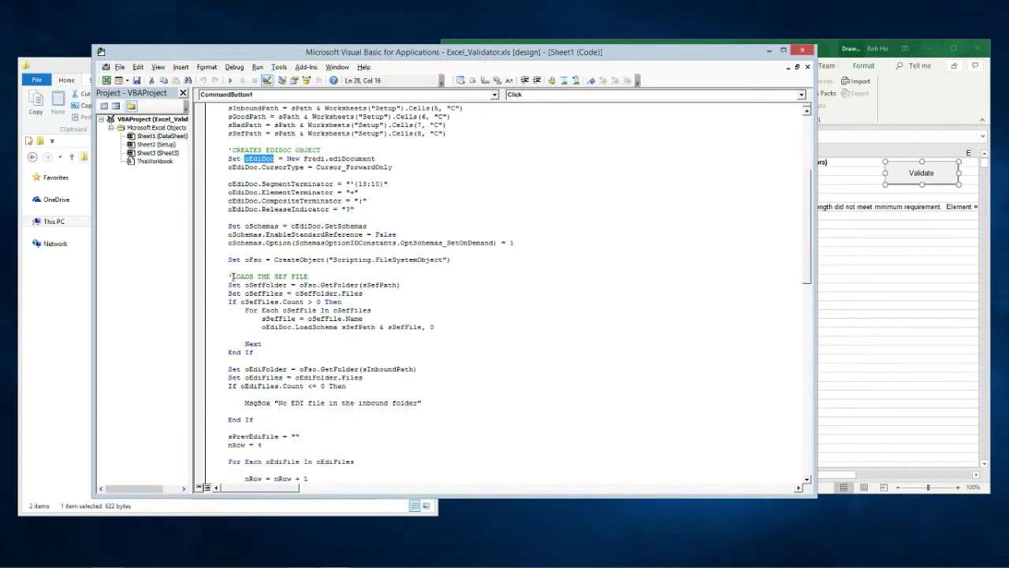
drag(229, 275, 253, 353)
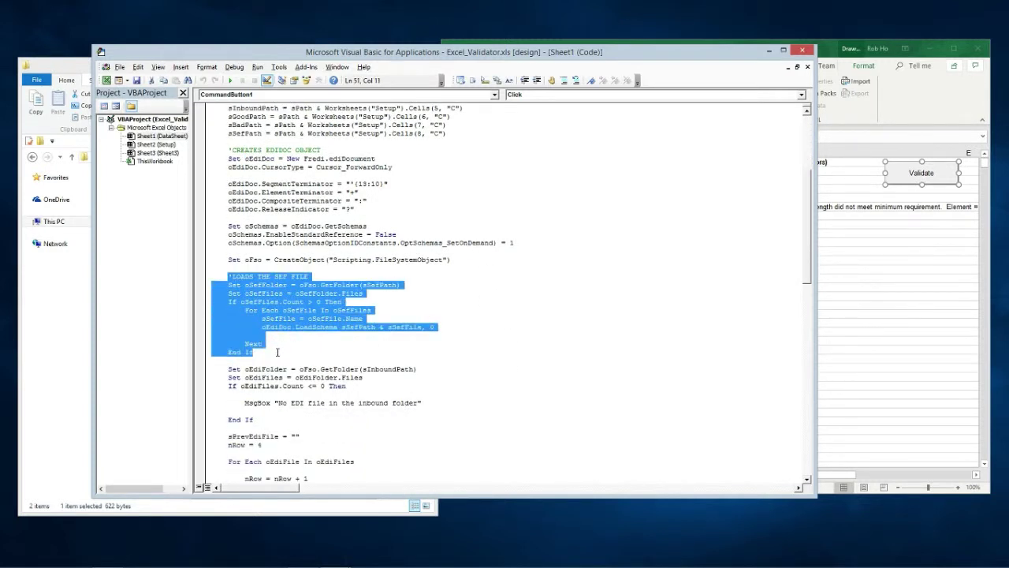
scroll(441, 309, down, 4)
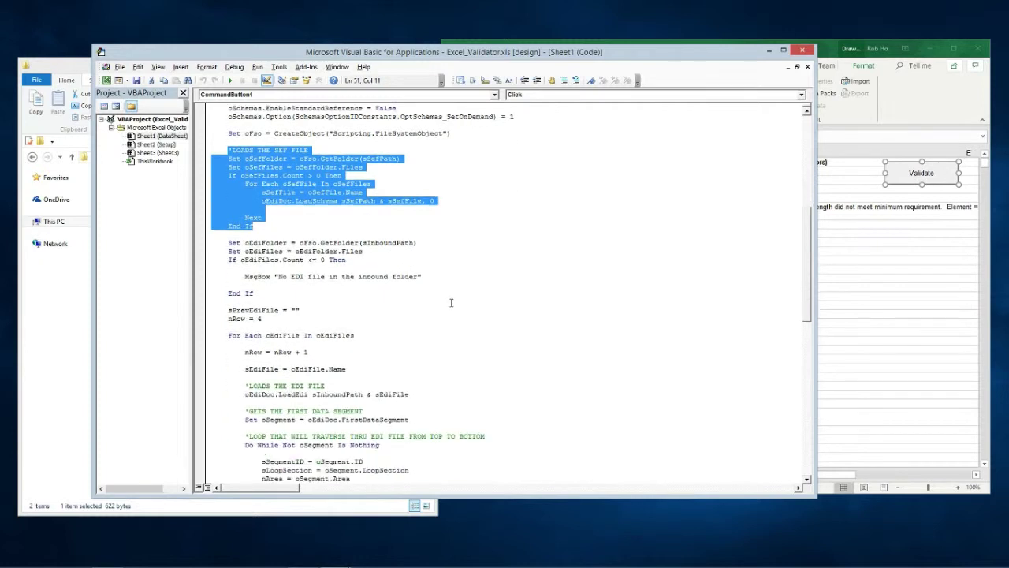
drag(230, 310, 365, 315)
click(438, 319)
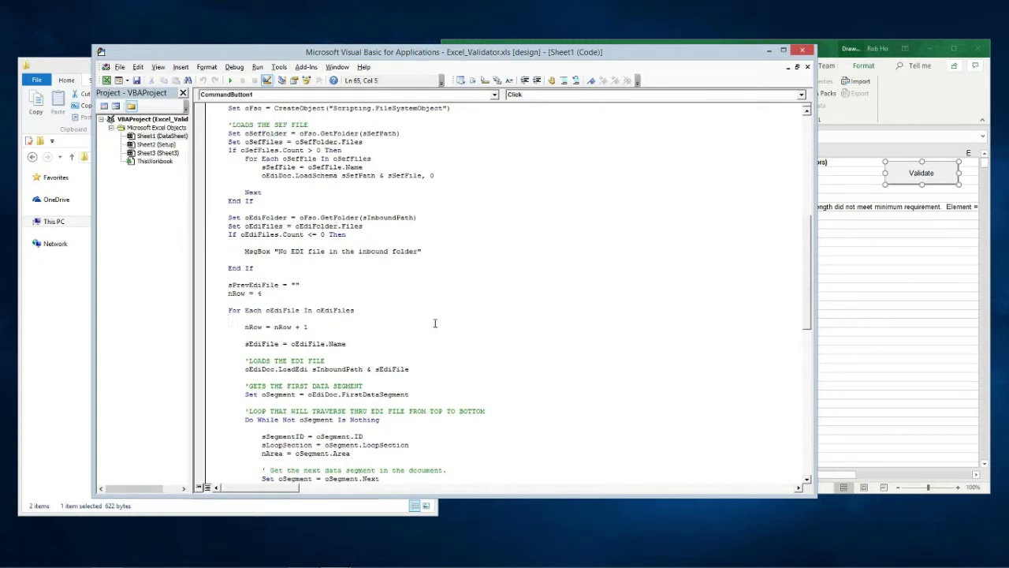
Step: Review the LoadEdi call and segment-traversal loop, then run the macro with F5
double_click(323, 368)
double_click(295, 368)
double_click(260, 368)
scroll(491, 300, down, 1)
scroll(491, 300, down, 5)
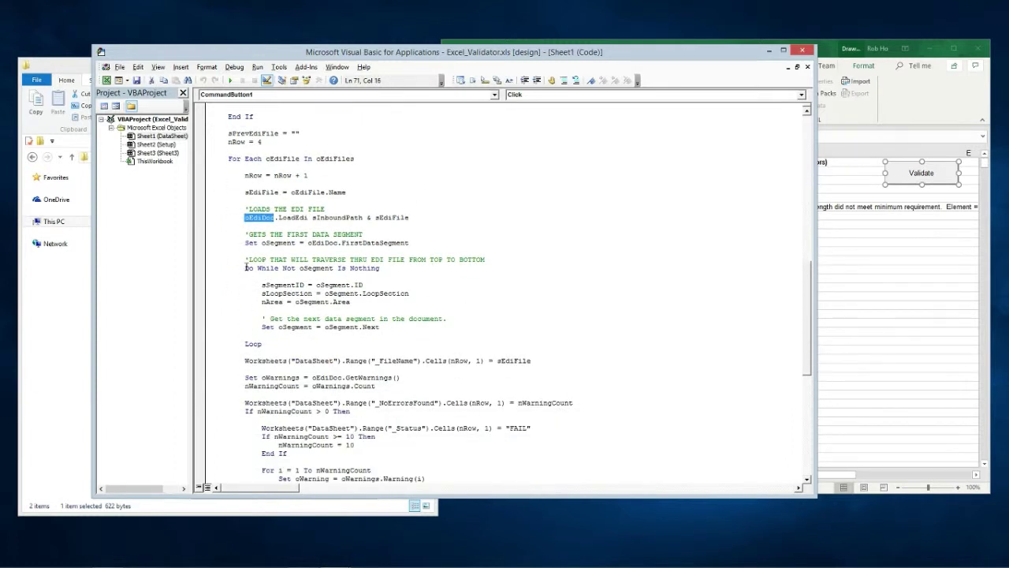
drag(245, 243, 286, 343)
click(300, 341)
key(F5)
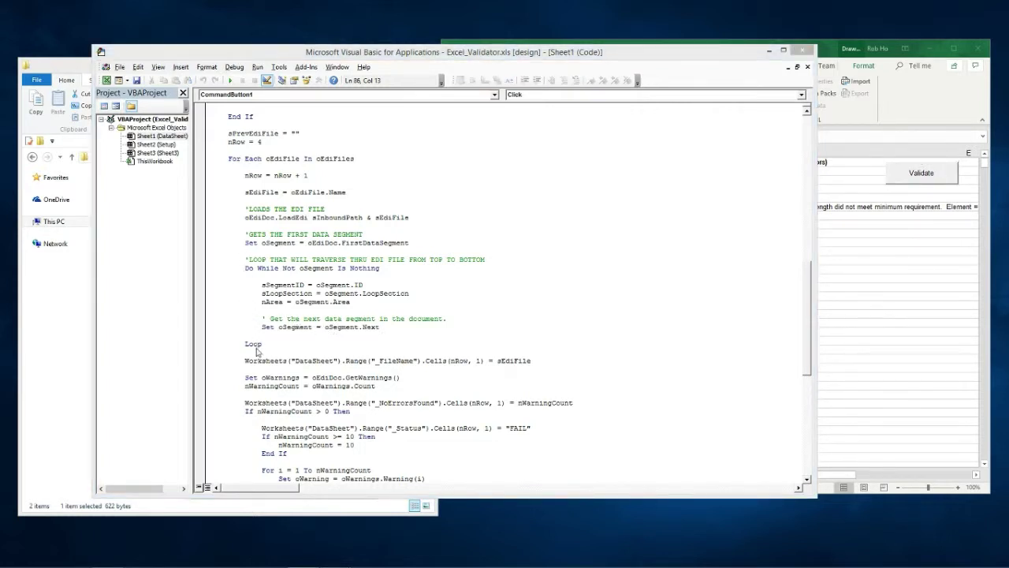
double_click(318, 387)
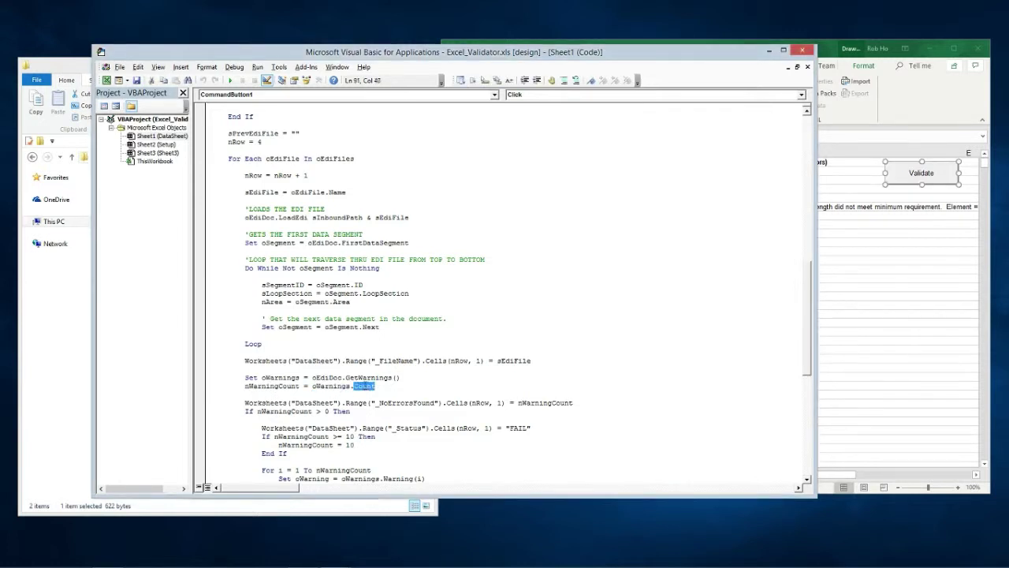
click(365, 386)
double_click(365, 386)
double_click(328, 388)
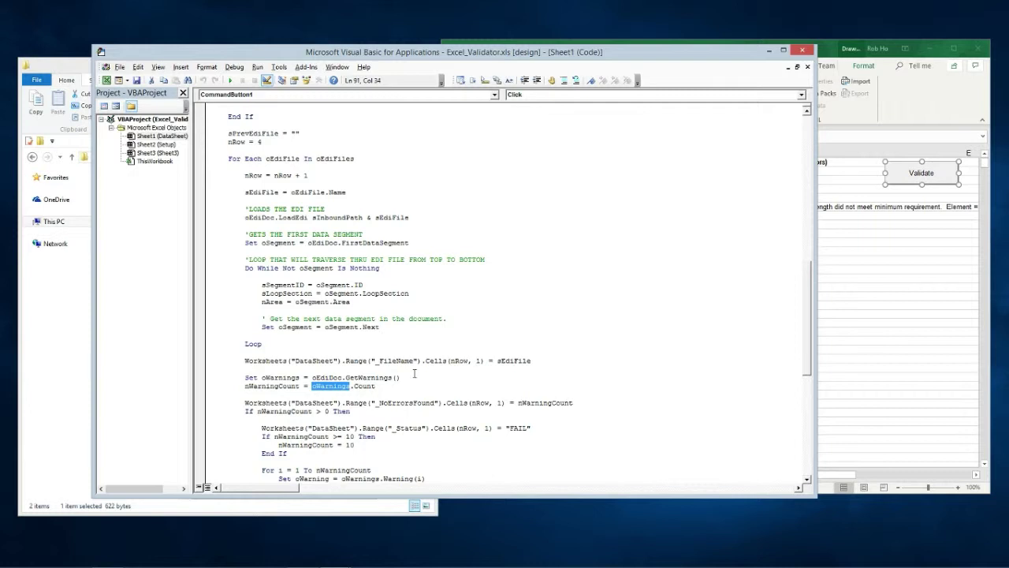
scroll(414, 373, down, 5)
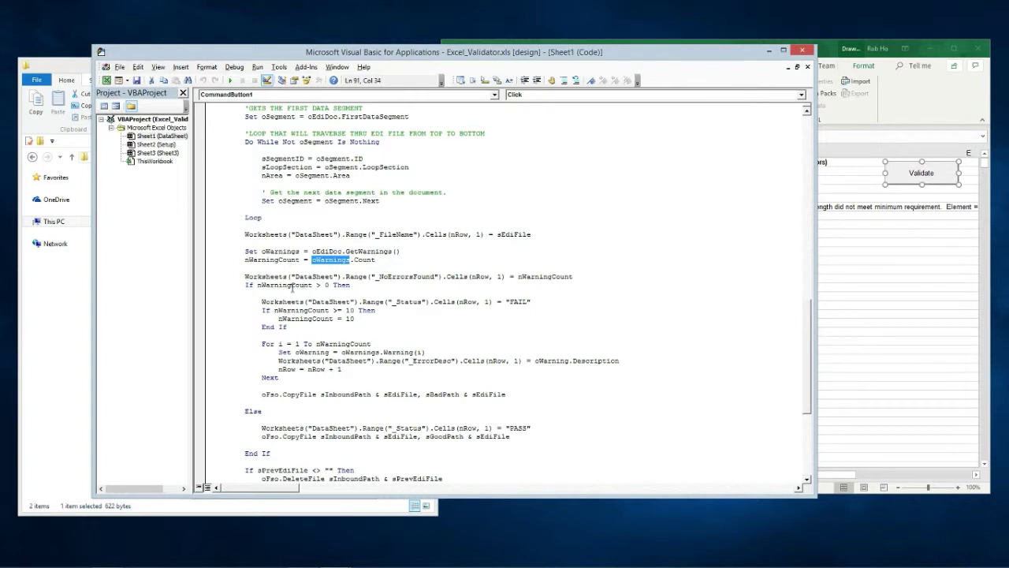
double_click(290, 285)
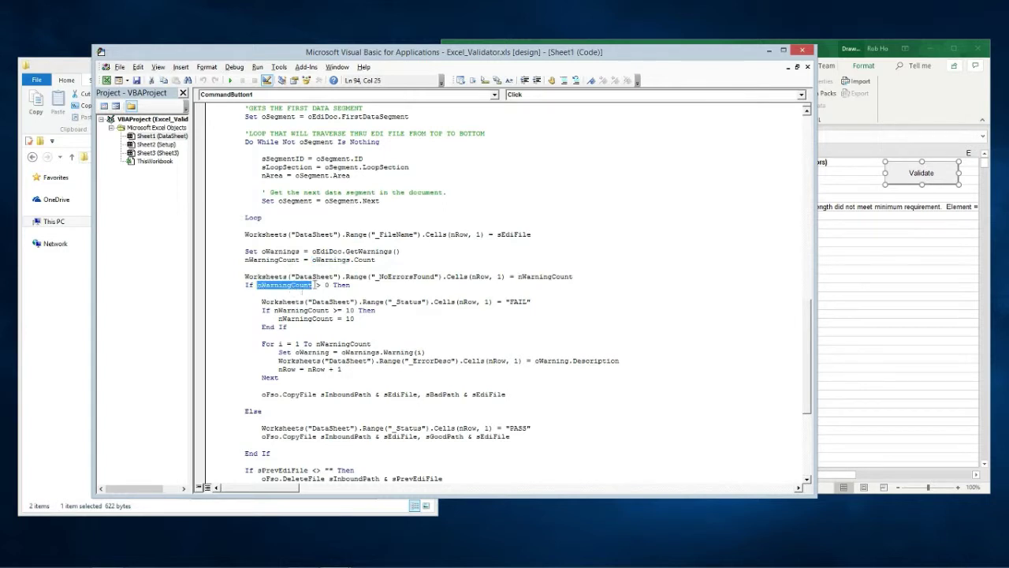
click(313, 286)
key(Right)
key(Right)
key(Right)
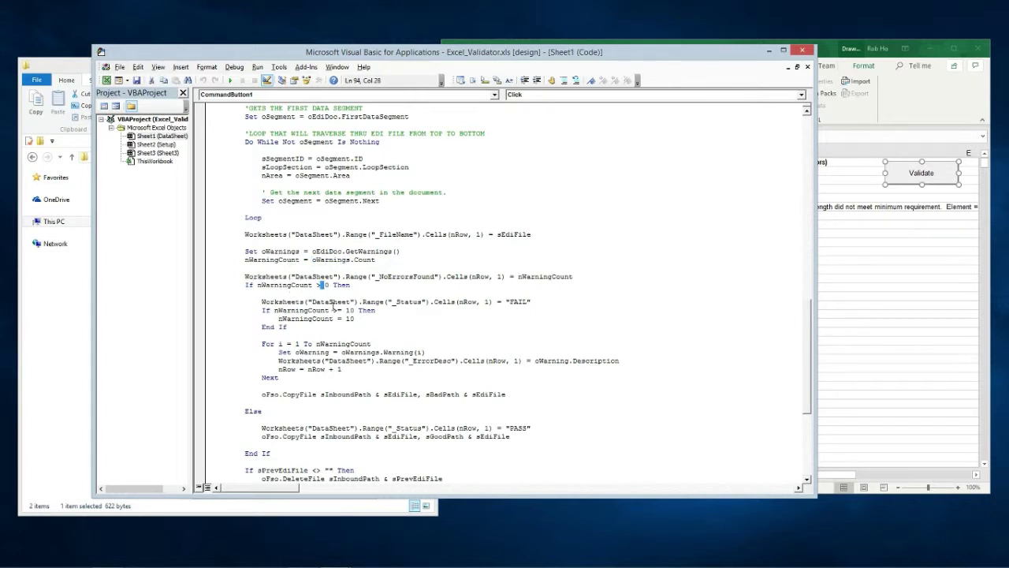
double_click(514, 302)
double_click(591, 362)
double_click(552, 362)
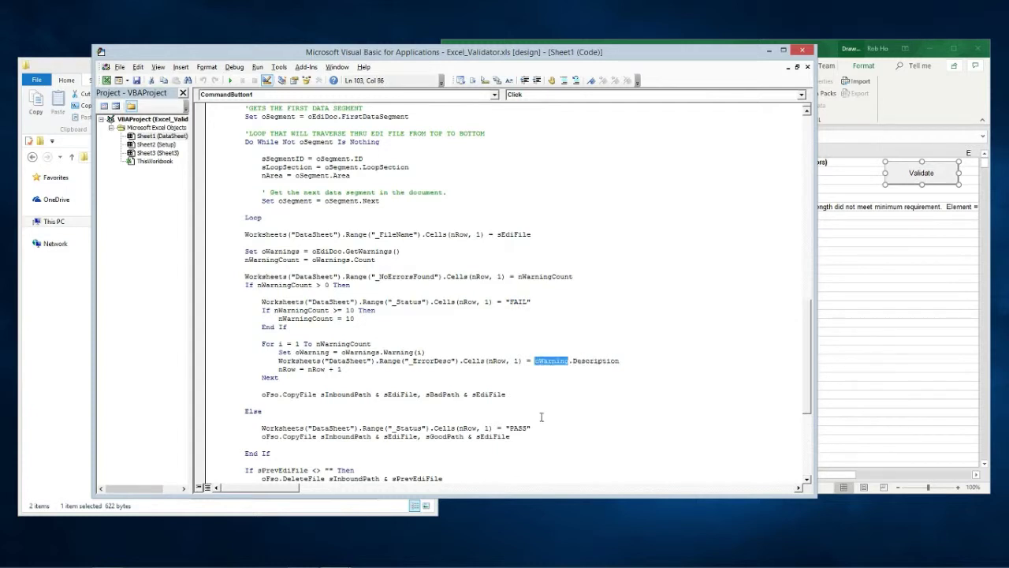
double_click(292, 394)
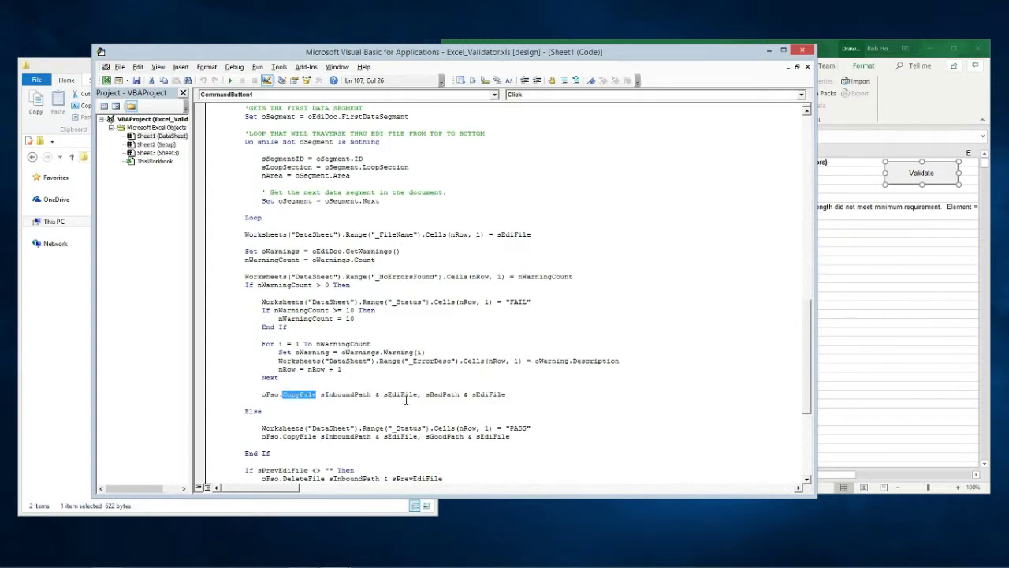
double_click(442, 395)
scroll(526, 350, down, 4)
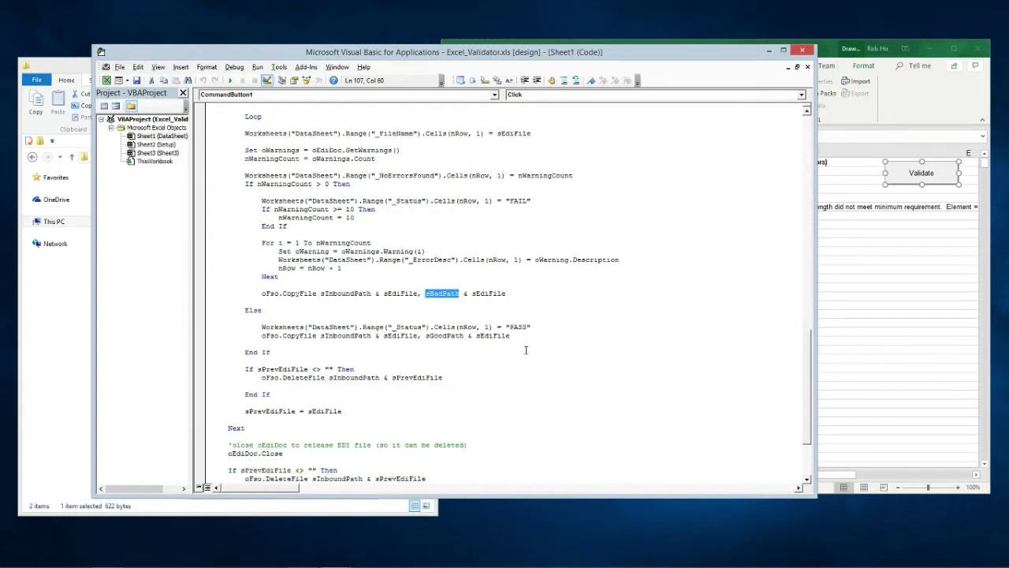
click(258, 312)
double_click(513, 326)
double_click(353, 336)
double_click(439, 336)
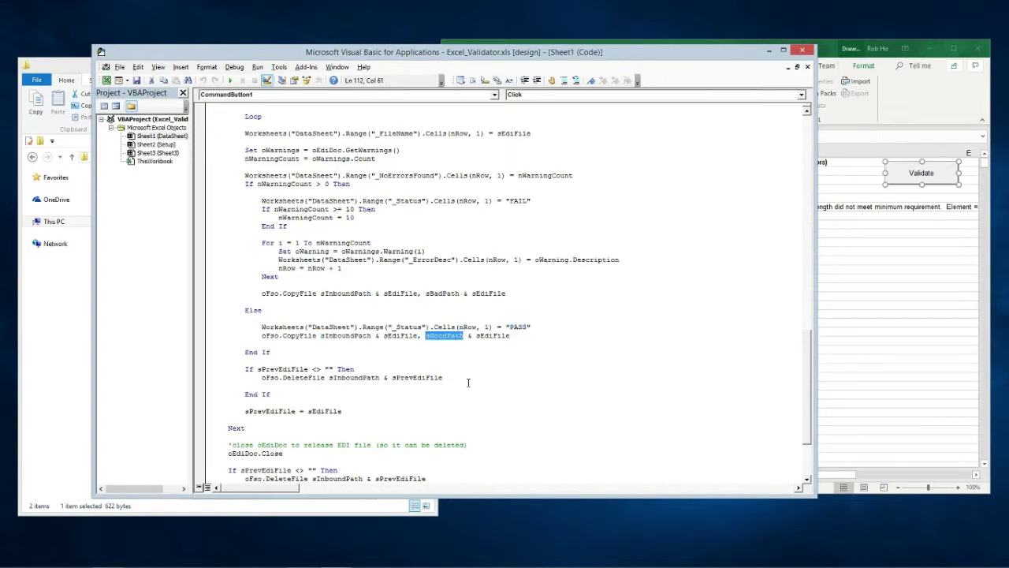
scroll(497, 364, down, 4)
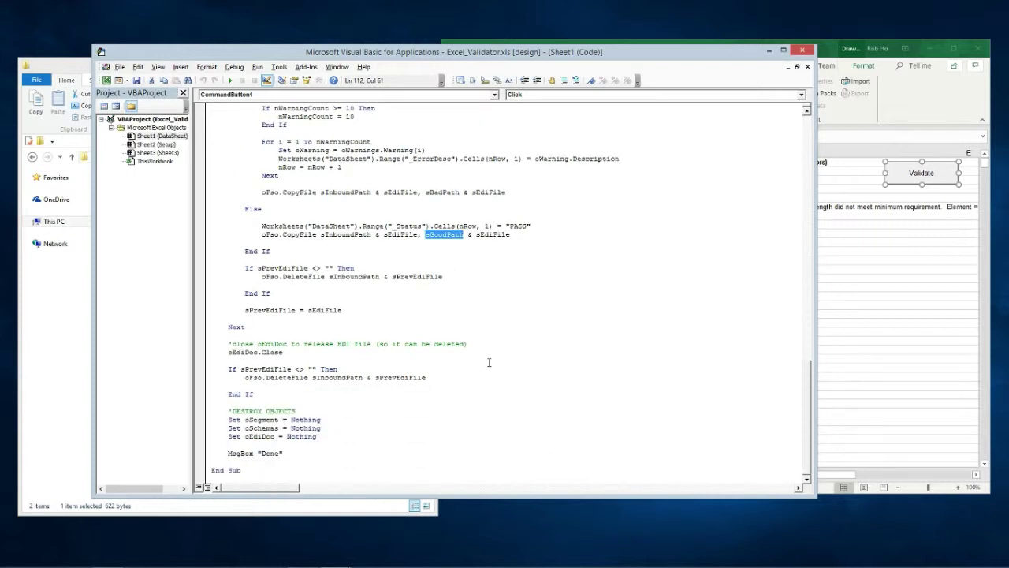
Step: Scroll to the top of the code and reopen Tools > References showing EDIdEv Framework EDI 5.6
scroll(487, 362, up, 6)
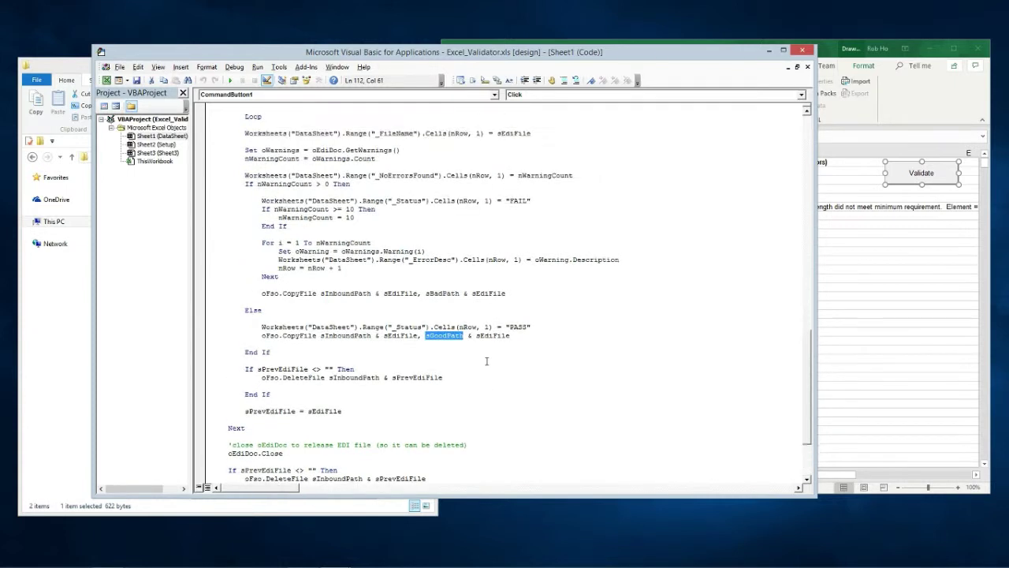
scroll(486, 361, up, 14)
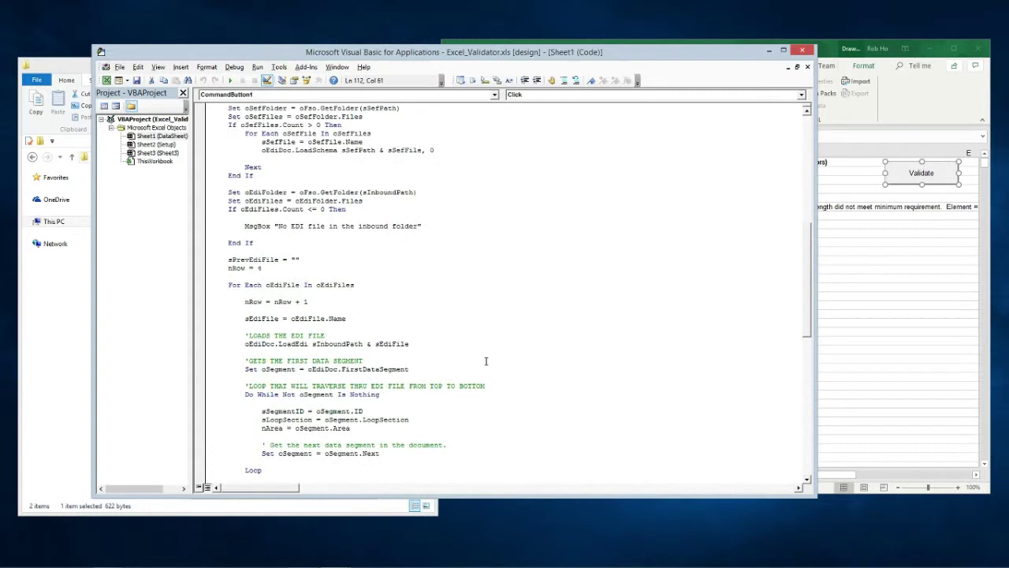
scroll(486, 361, up, 9)
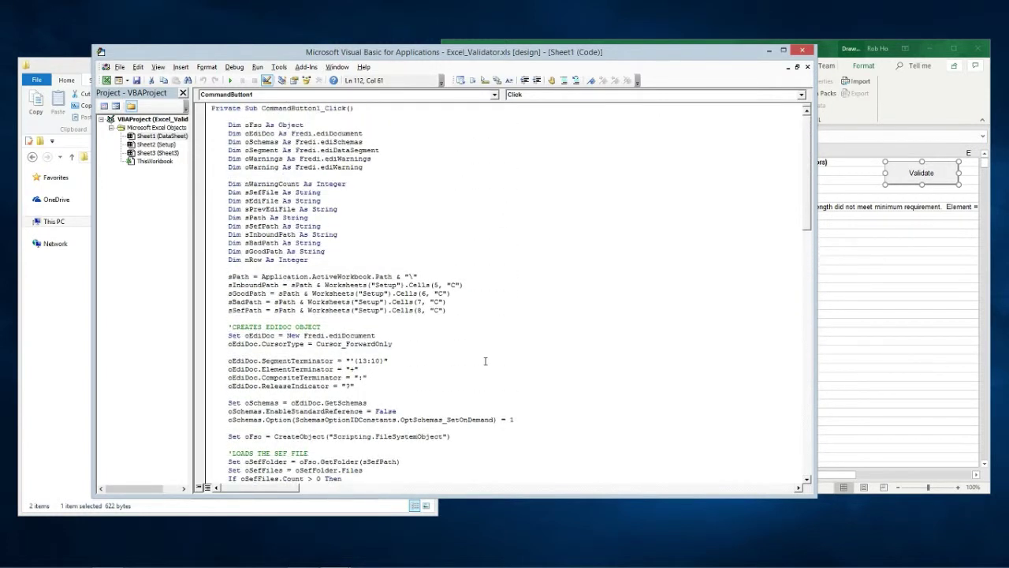
click(279, 67)
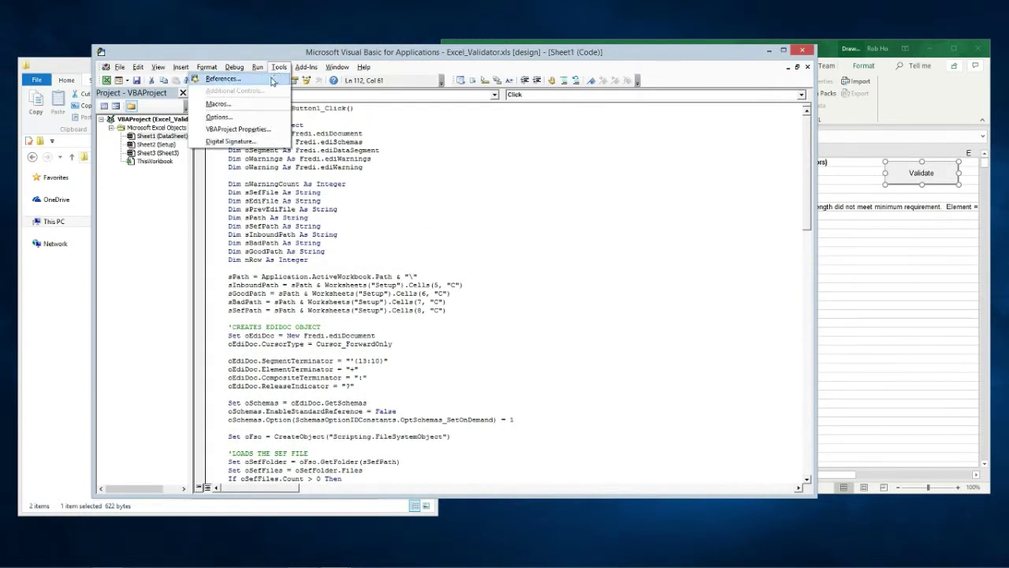
click(269, 79)
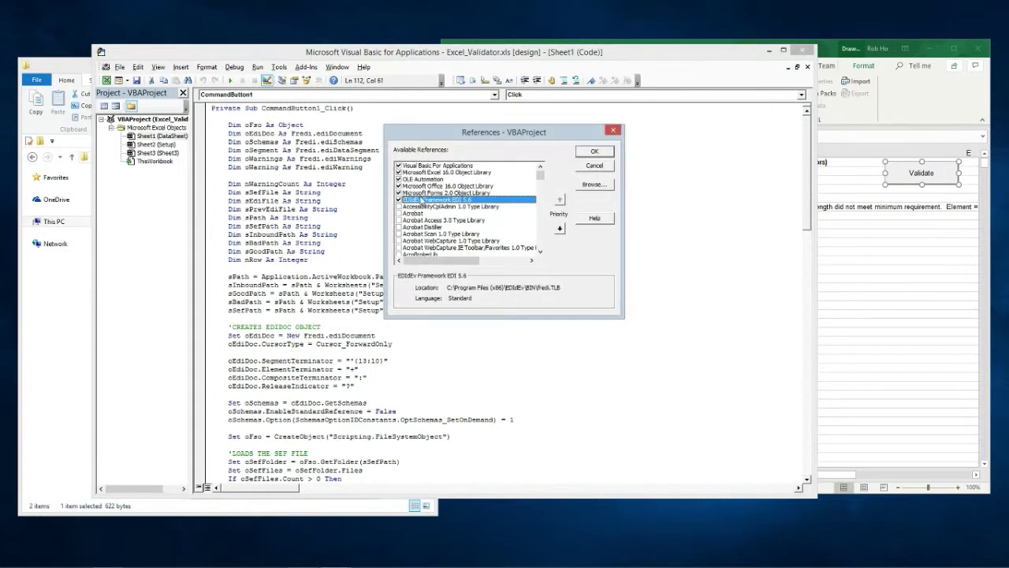